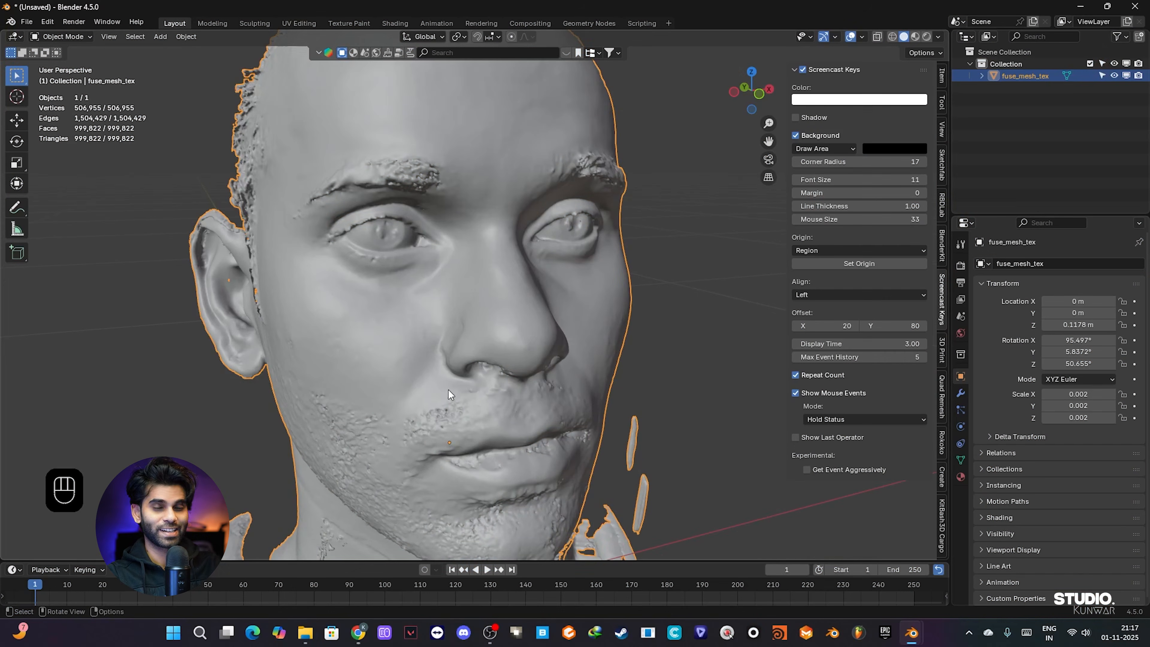
Select the entire face scan mesh in Edit Mode and delete its loose geometry.
click(186, 36)
key(Tab)
key(a)
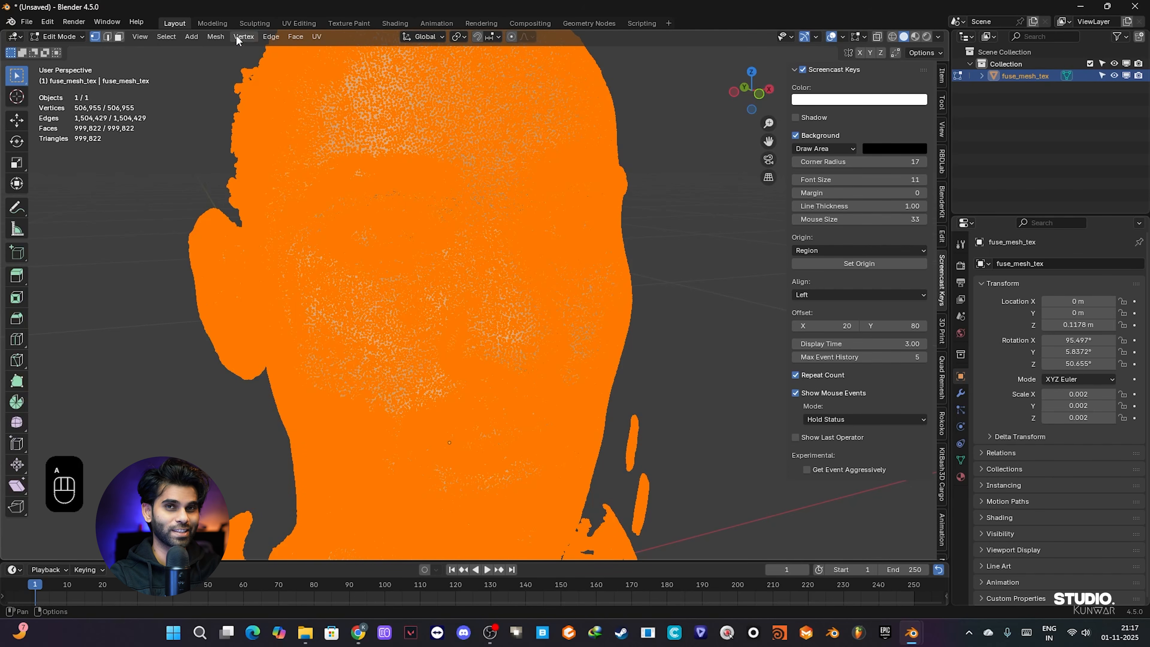
click(216, 36)
mouse_move(244, 327)
click(352, 333)
Try to merge the scan's vertices by distance and reselect the entire mesh.
click(215, 37)
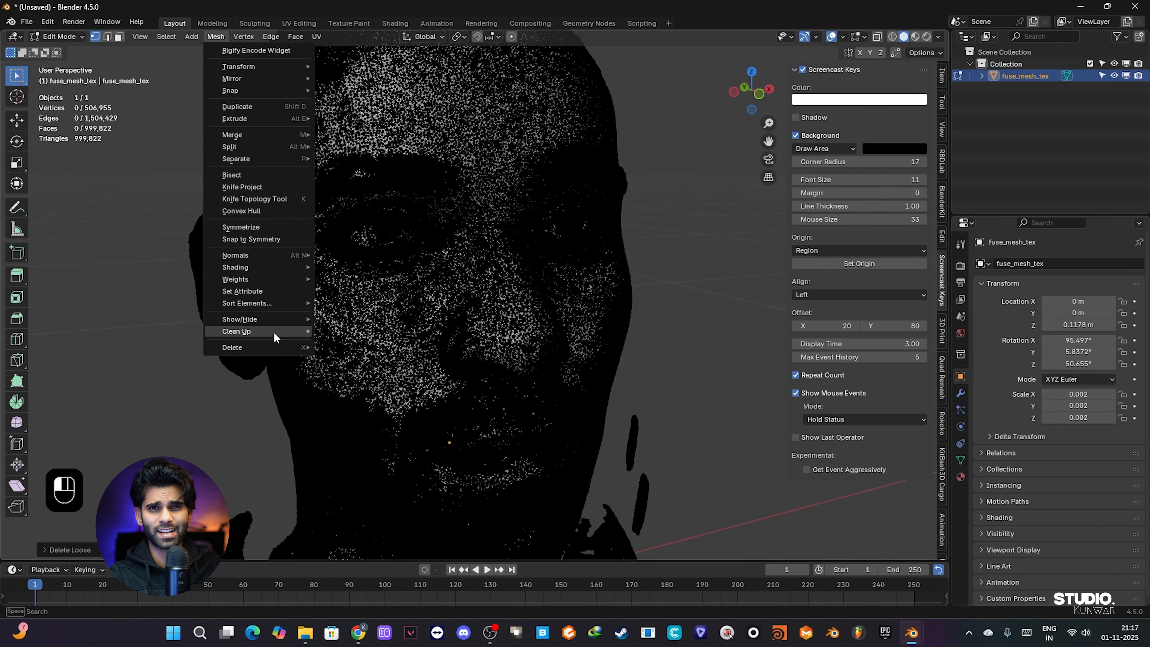
click(372, 424)
key(a)
click(215, 37)
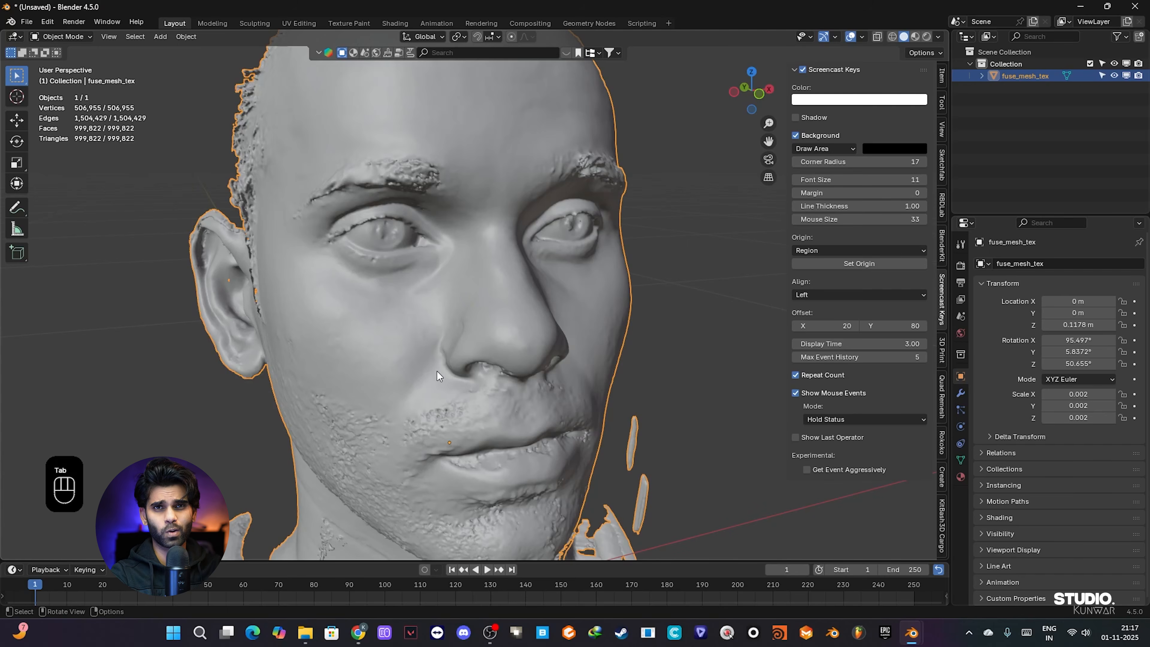
Select all vertices of the fuse_mesh_tex scan again and clean up its loose geometry with Delete Loose.
key(Tab)
key(a)
click(216, 36)
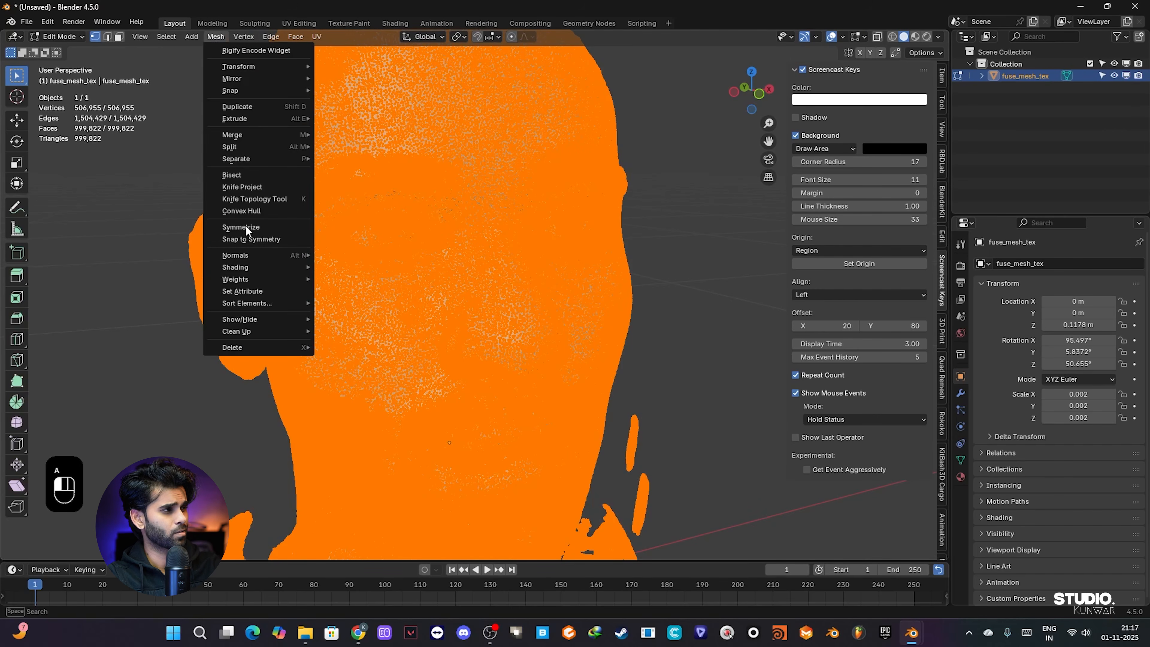
mouse_move(272, 332)
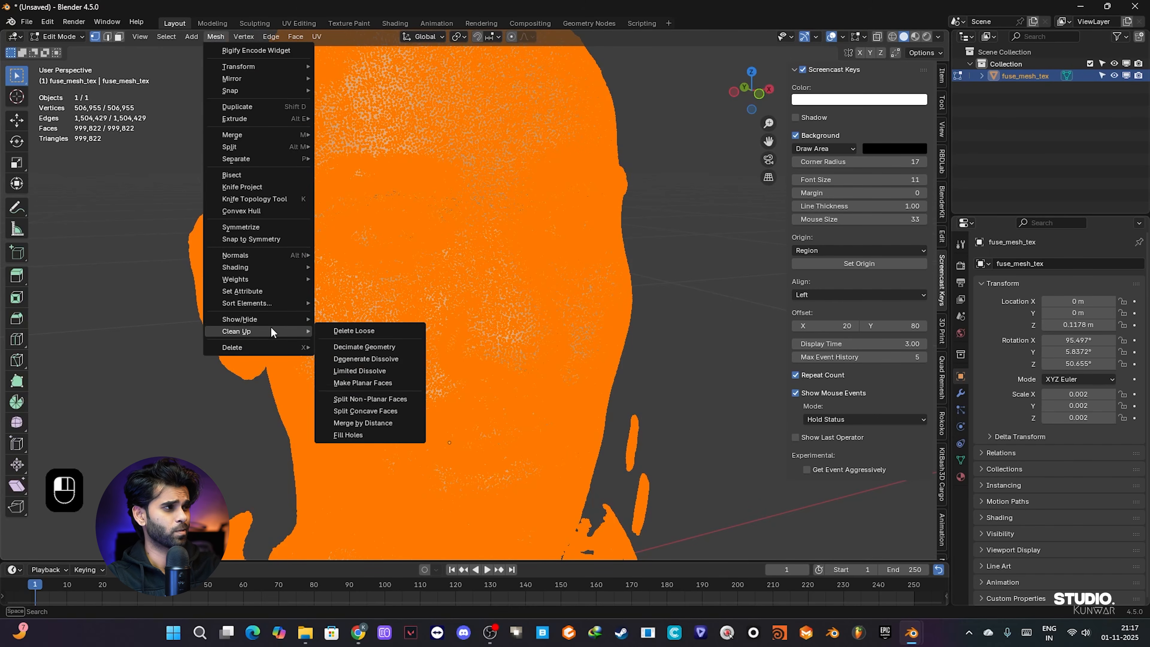
click(360, 336)
Select the full head mesh and remove its duplicate vertices with Merge by Distance.
click(216, 36)
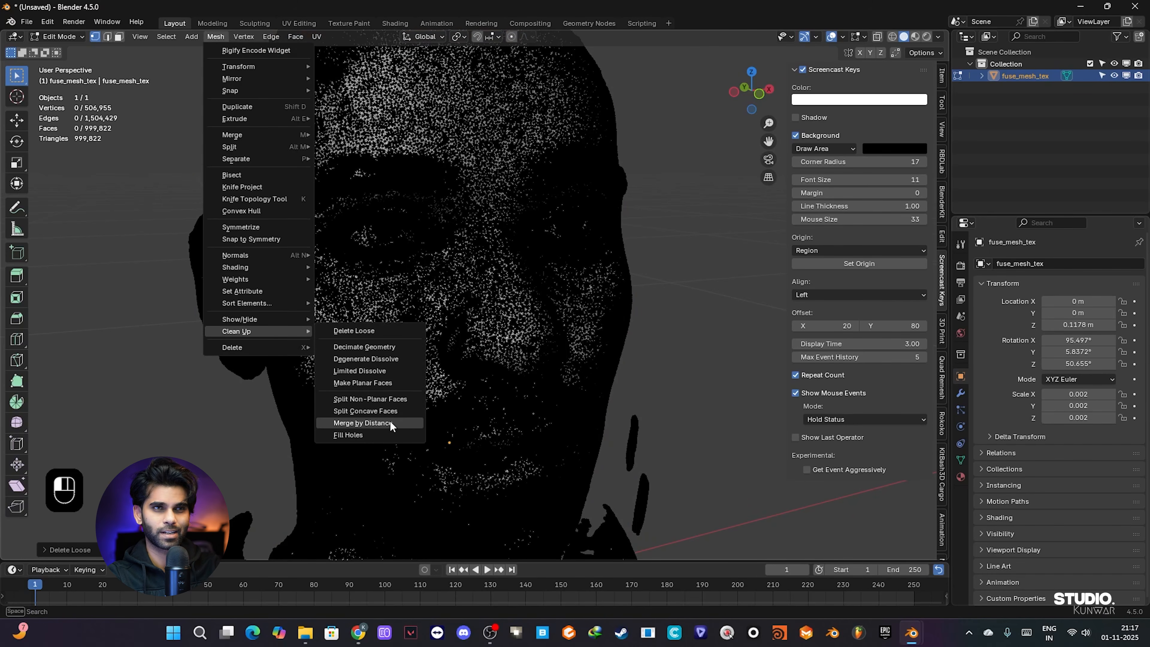
click(390, 420)
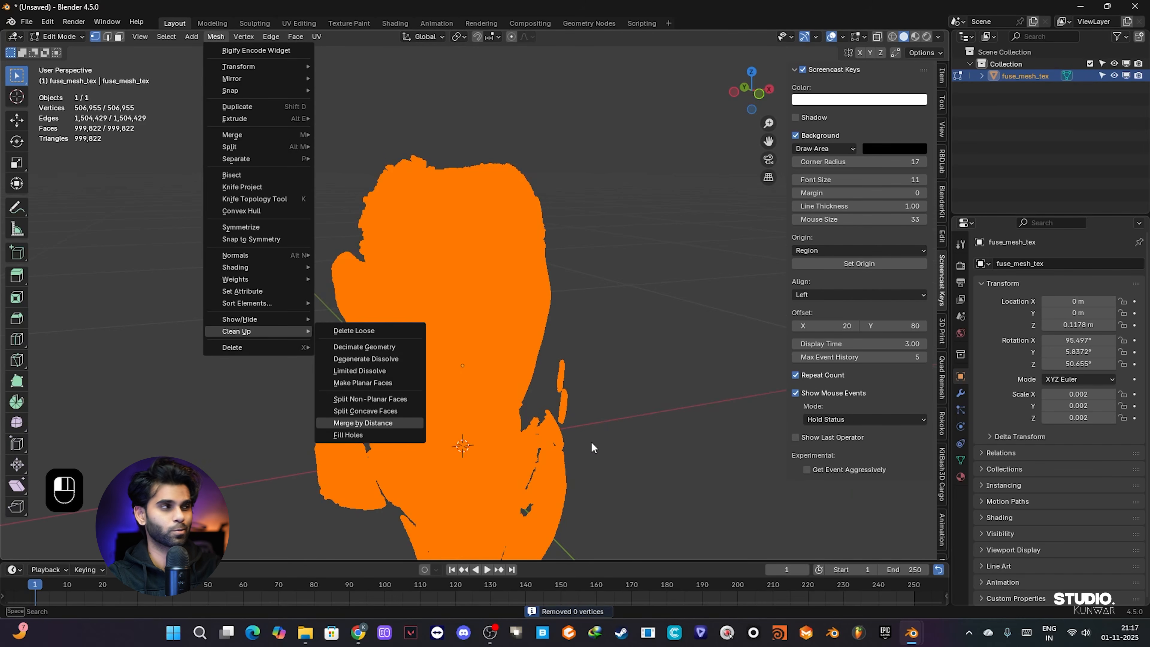
key(Return)
scroll(607, 399, up, 5)
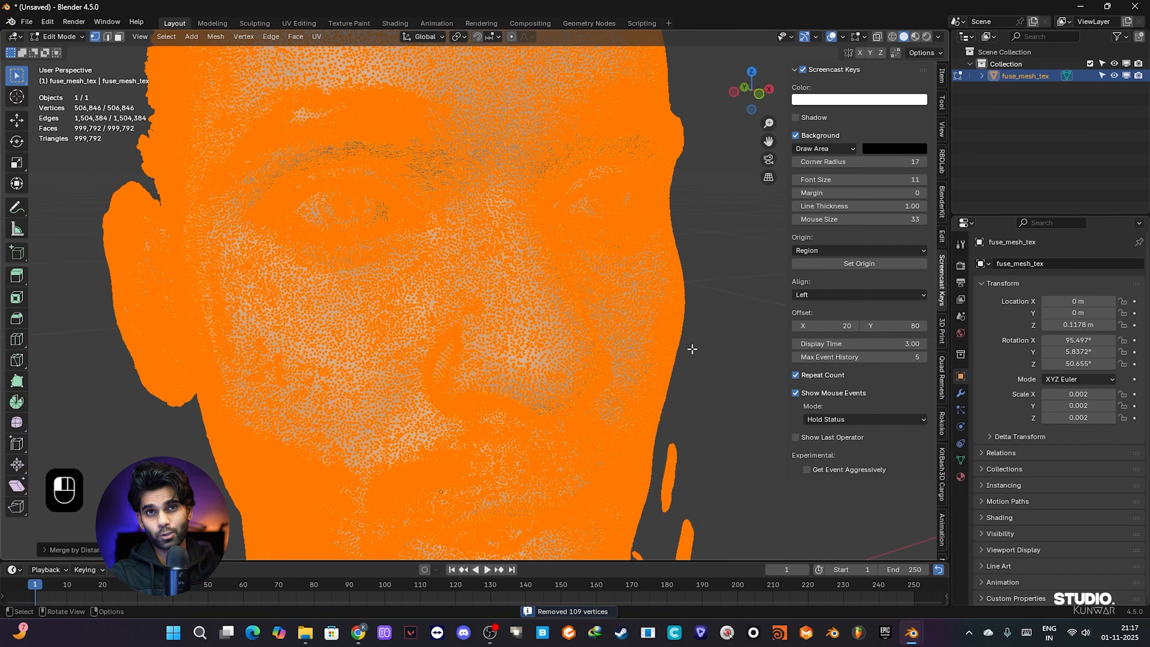
click(692, 349)
middle_drag(718, 430, 691, 426)
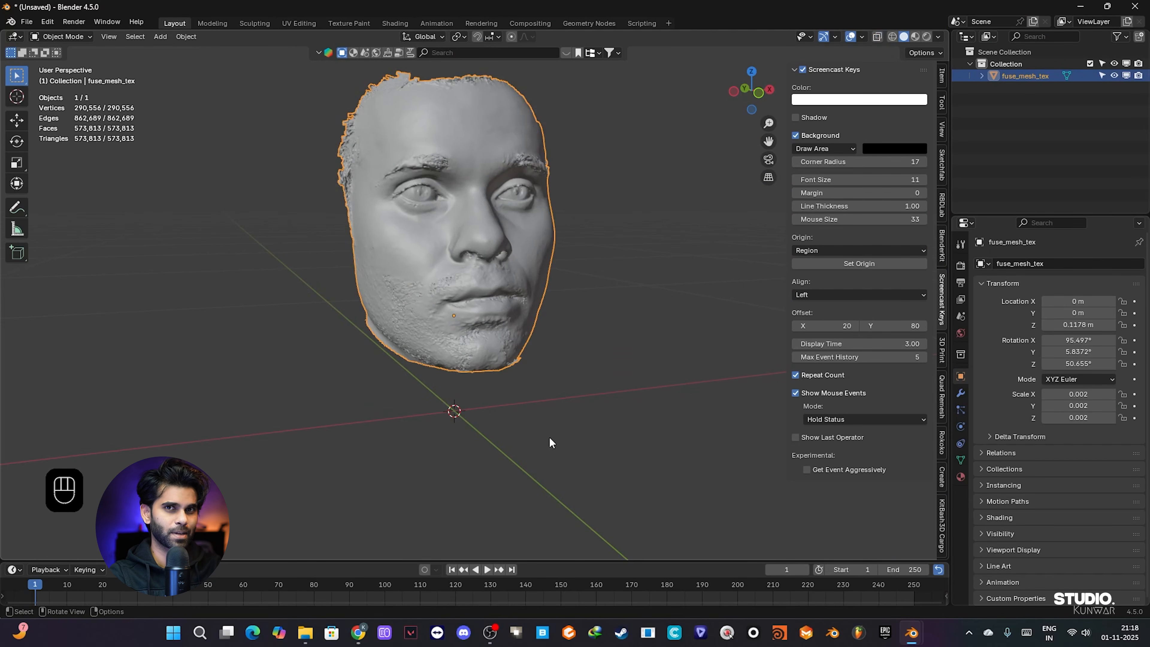
Export the trimmed face mesh as an FBX file to the Desktop folder.
click(26, 22)
mouse_move(95, 237)
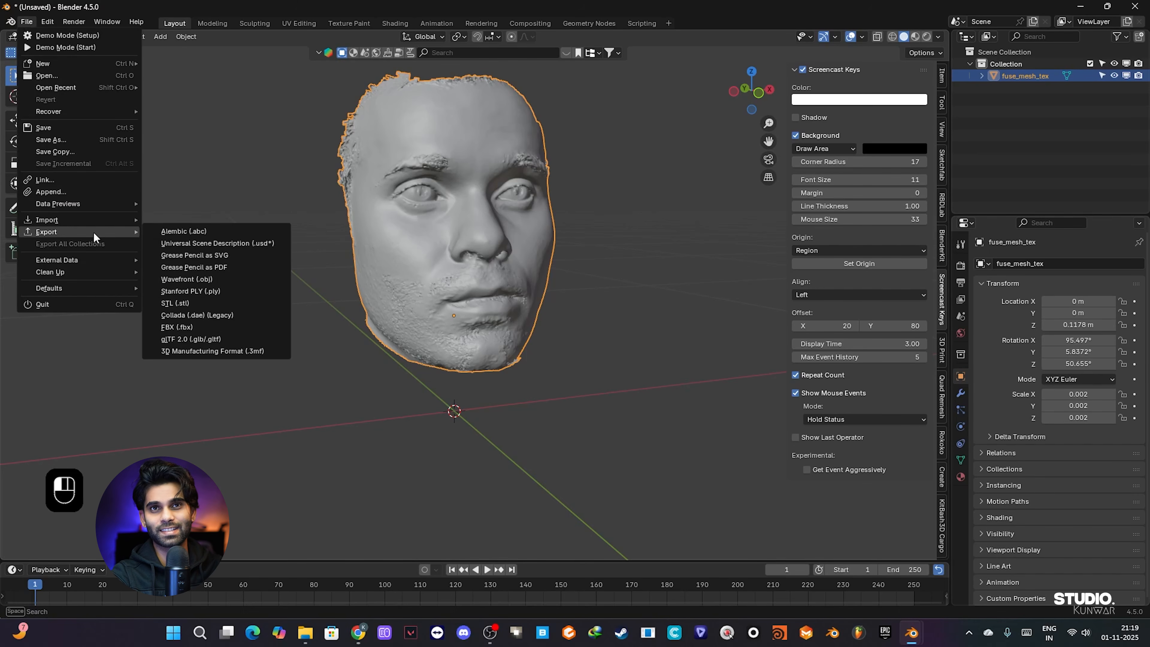
click(213, 327)
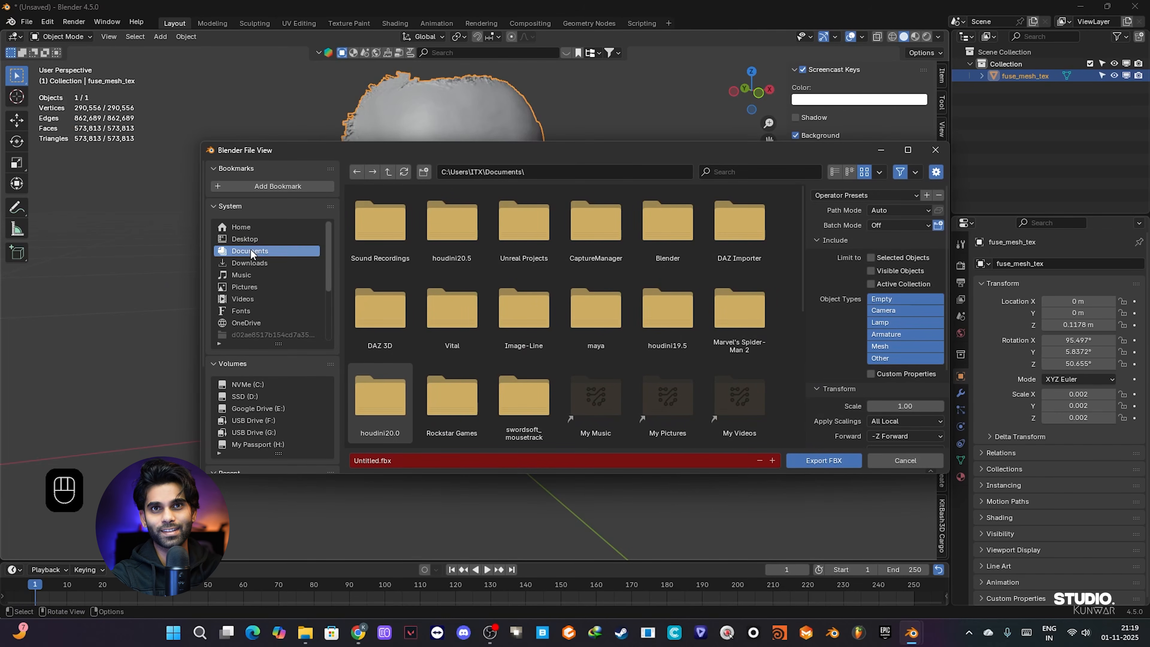
click(266, 236)
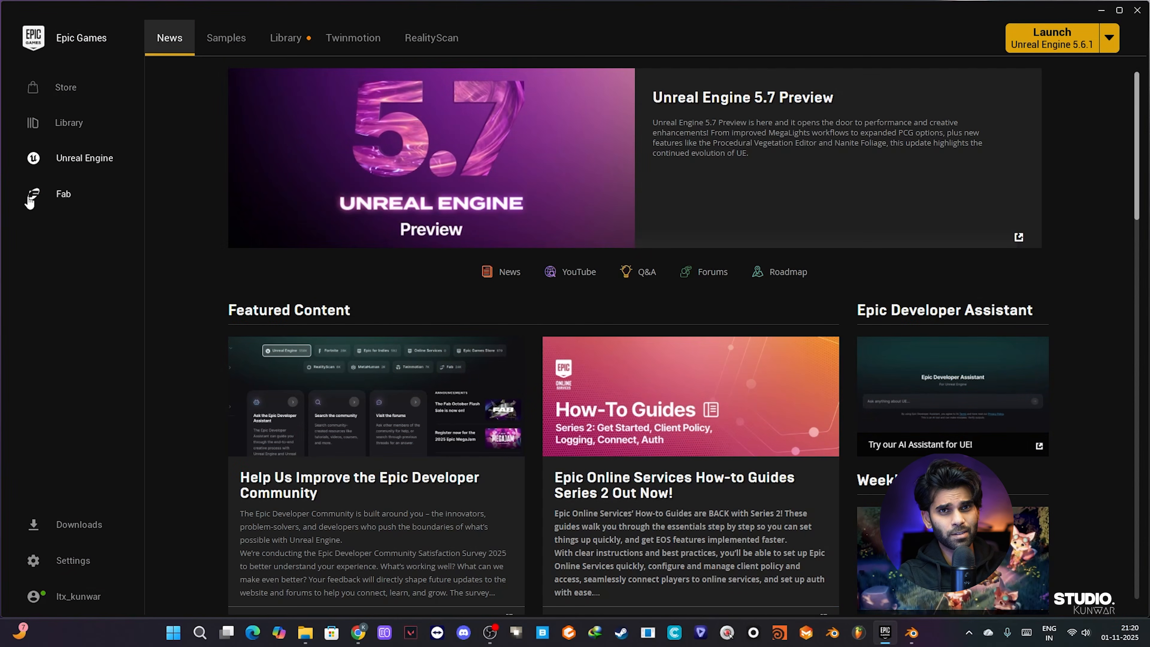
Switch to the Epic Games Launcher and search Fab for "metahuman".
click(64, 194)
click(397, 42)
text(metahuman)
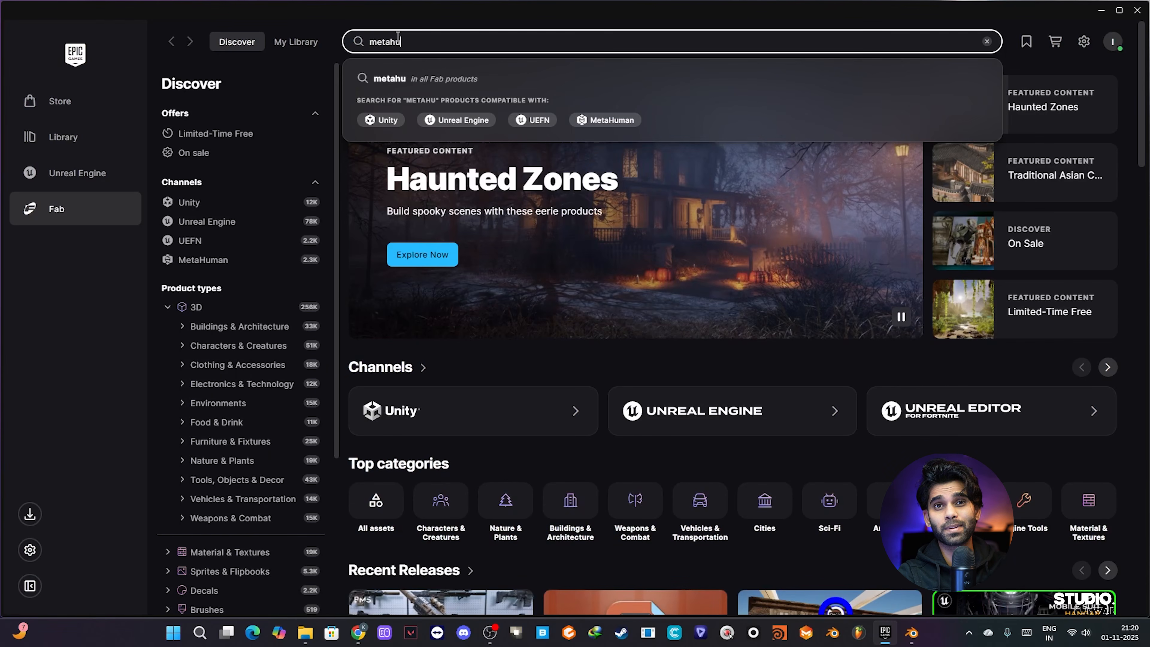
key(Return)
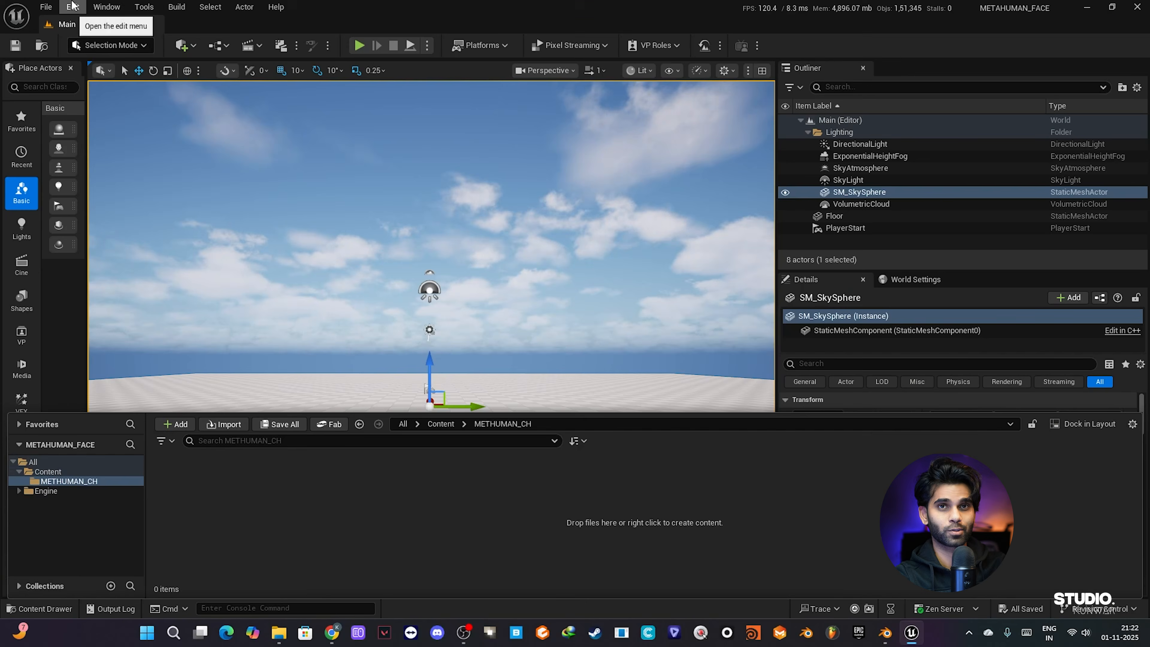
In the Unreal Editor, enable the MetaHuman plugins, including Animator, Core Tech, Creator and SDK, and close the plugin browser.
click(73, 7)
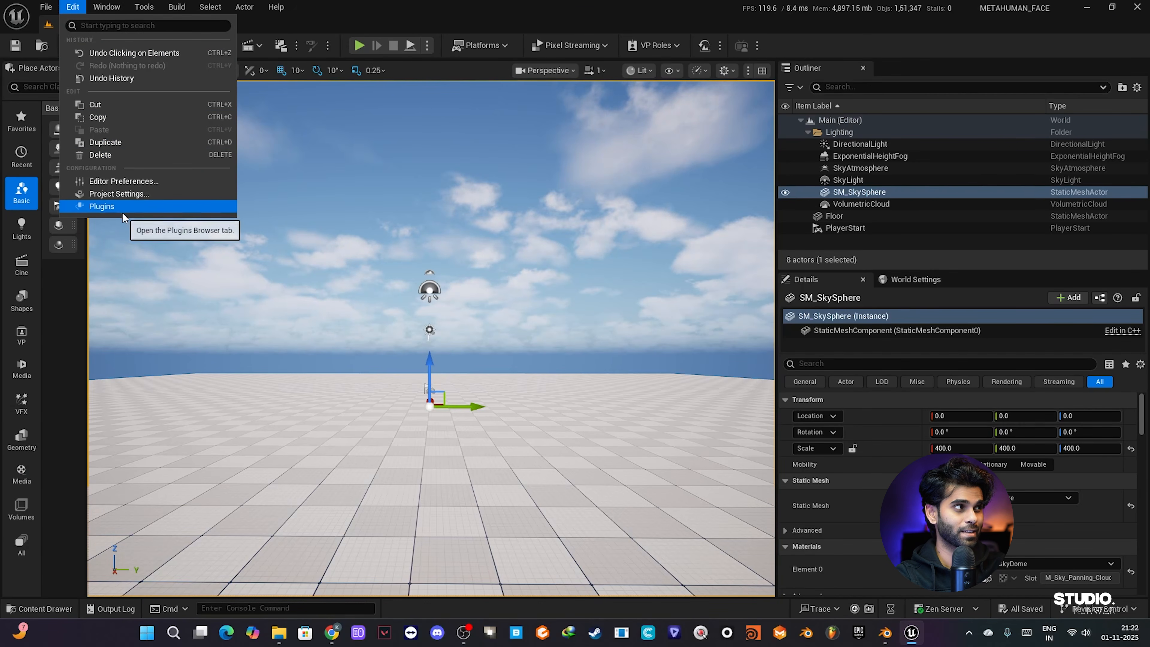
click(93, 195)
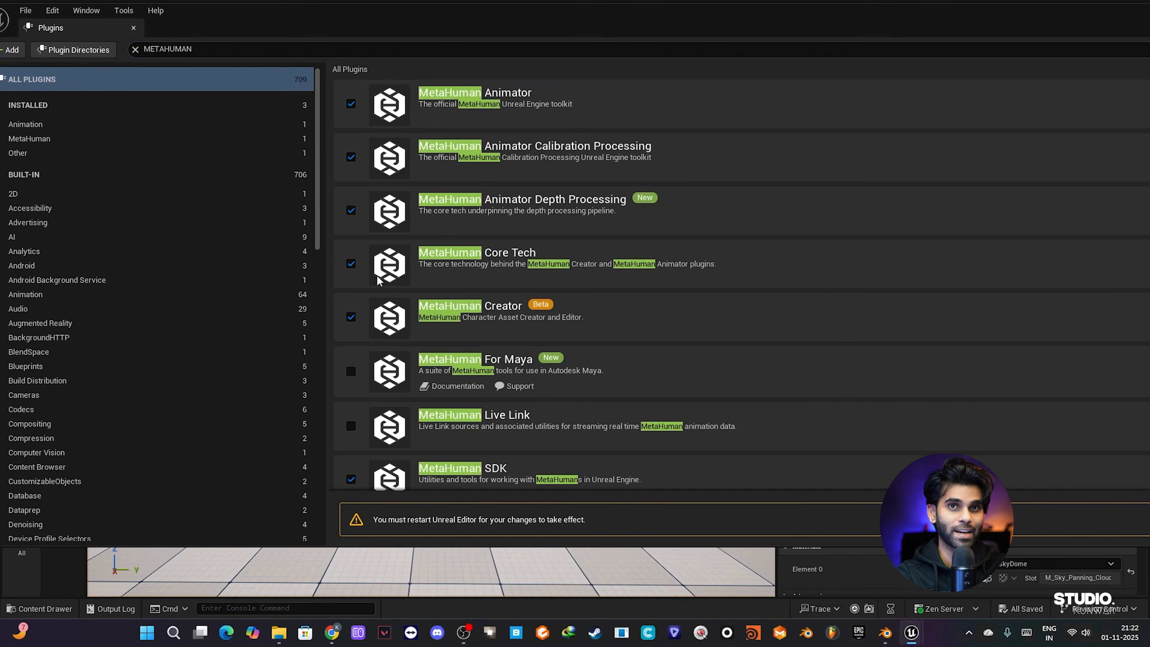
scroll(543, 310, down, 2)
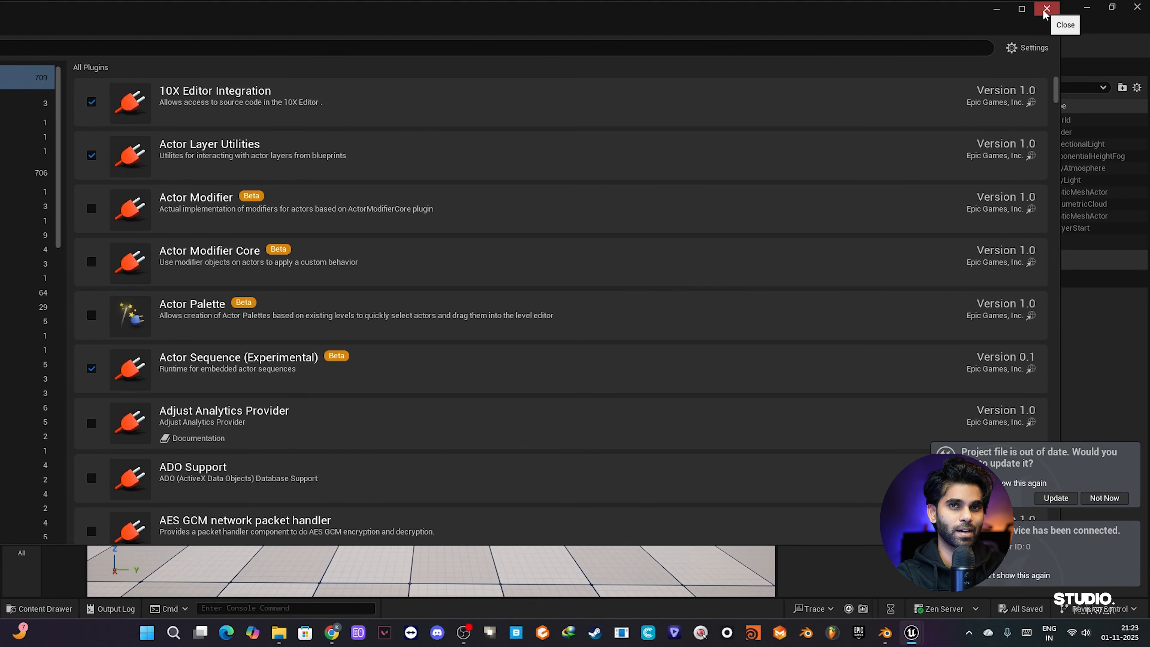
click(1046, 8)
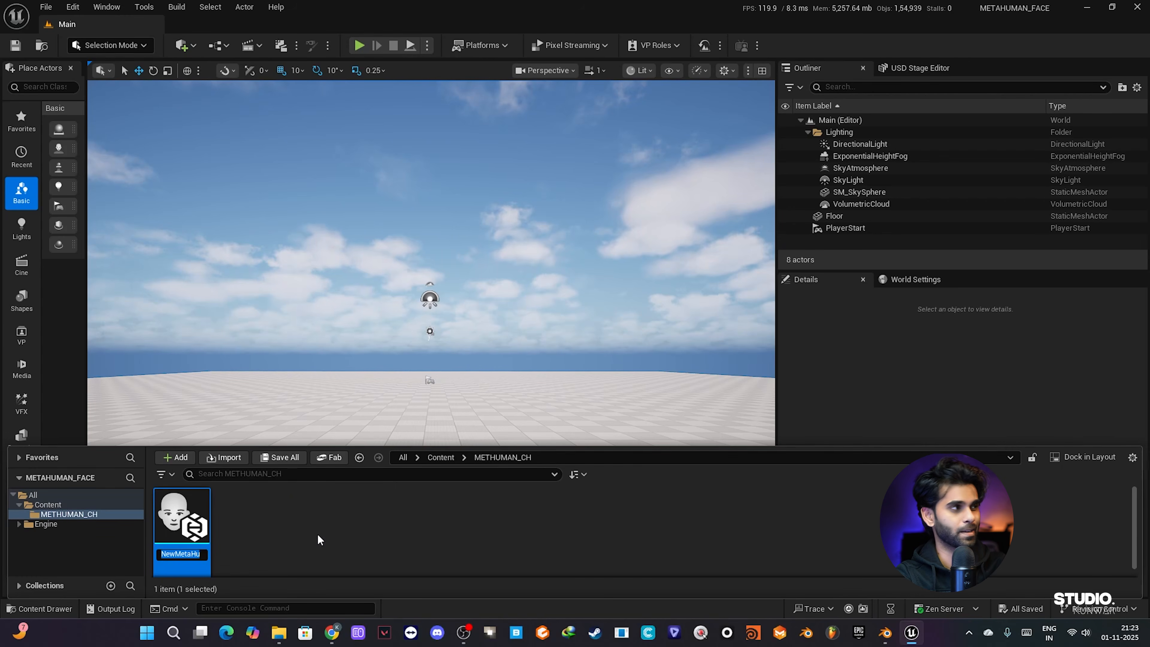
Name the new MetaHuman asset ME01 and import face.fbx from the Desktop into the METHUMAN_CH folder with the default import settings.
text(ME01)
key(Return)
click(176, 457)
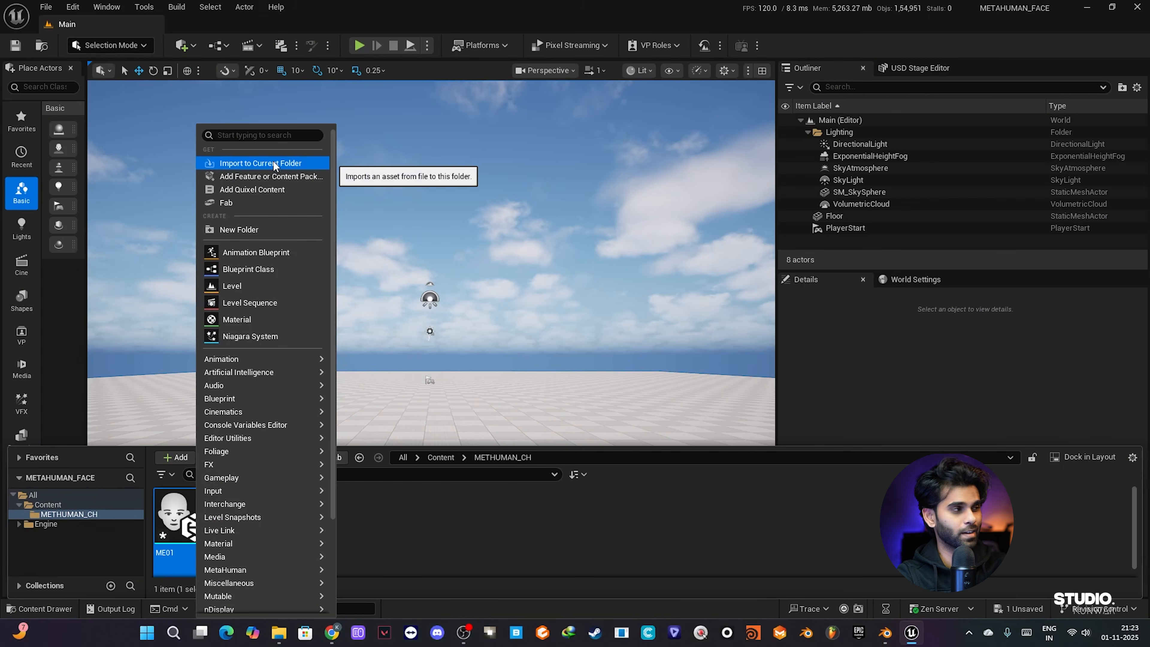
click(274, 163)
click(203, 109)
double_click(204, 109)
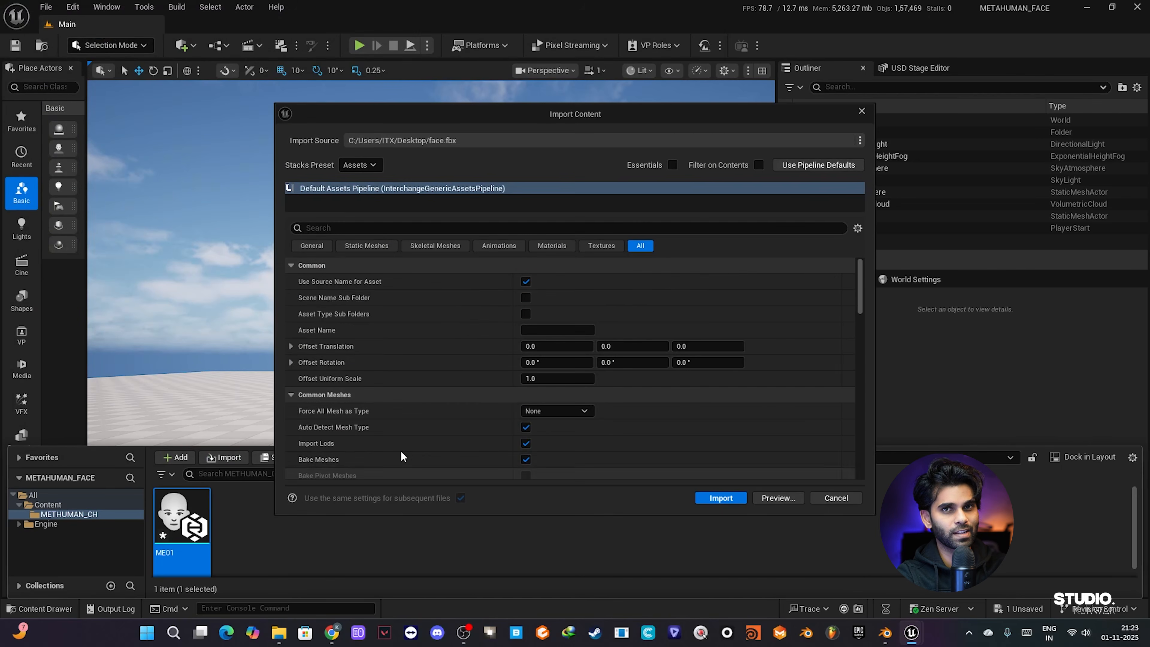
click(720, 498)
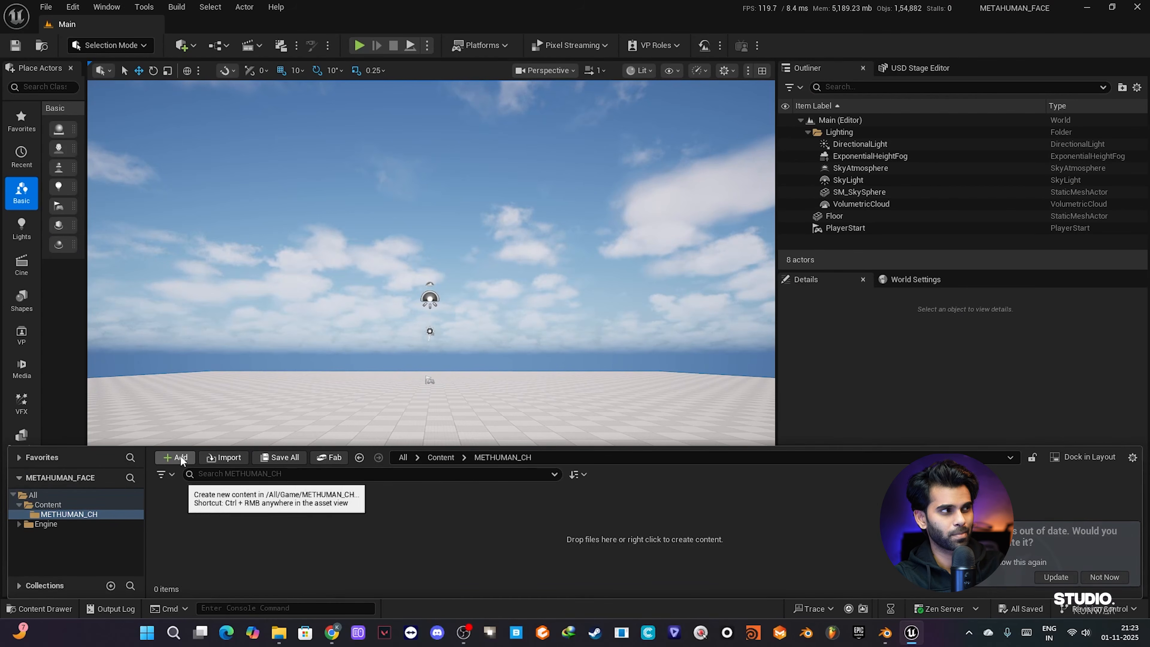
Add a MetaHuman Identity asset to the METHUMAN_CH folder.
click(181, 457)
text(IDENTI)
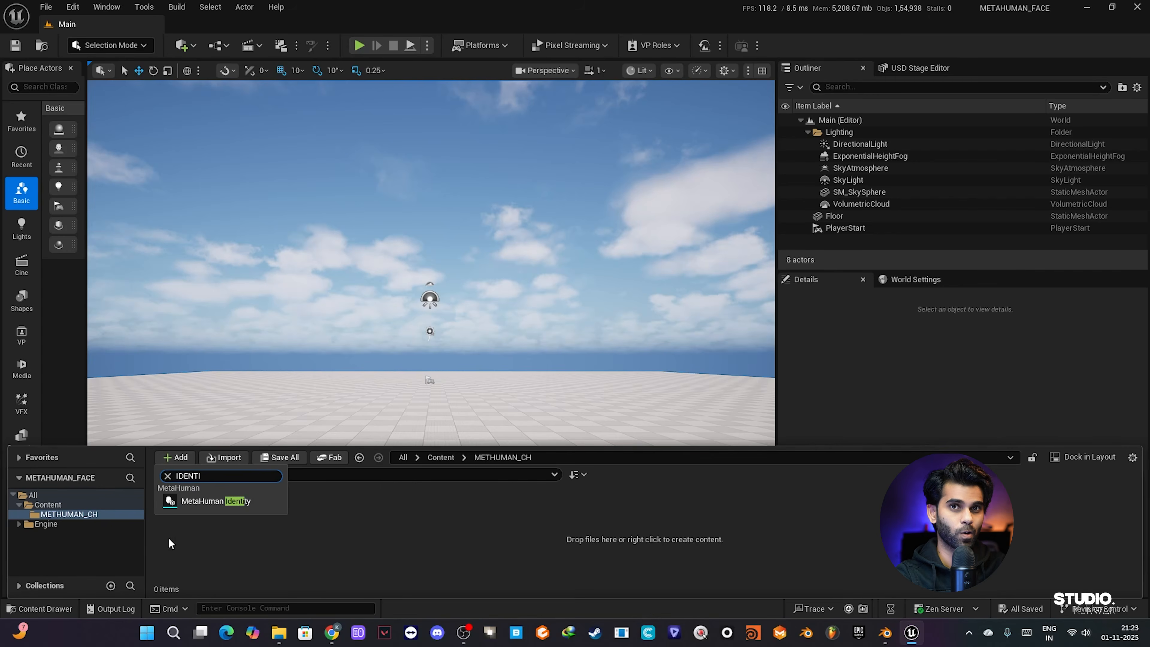
click(252, 501)
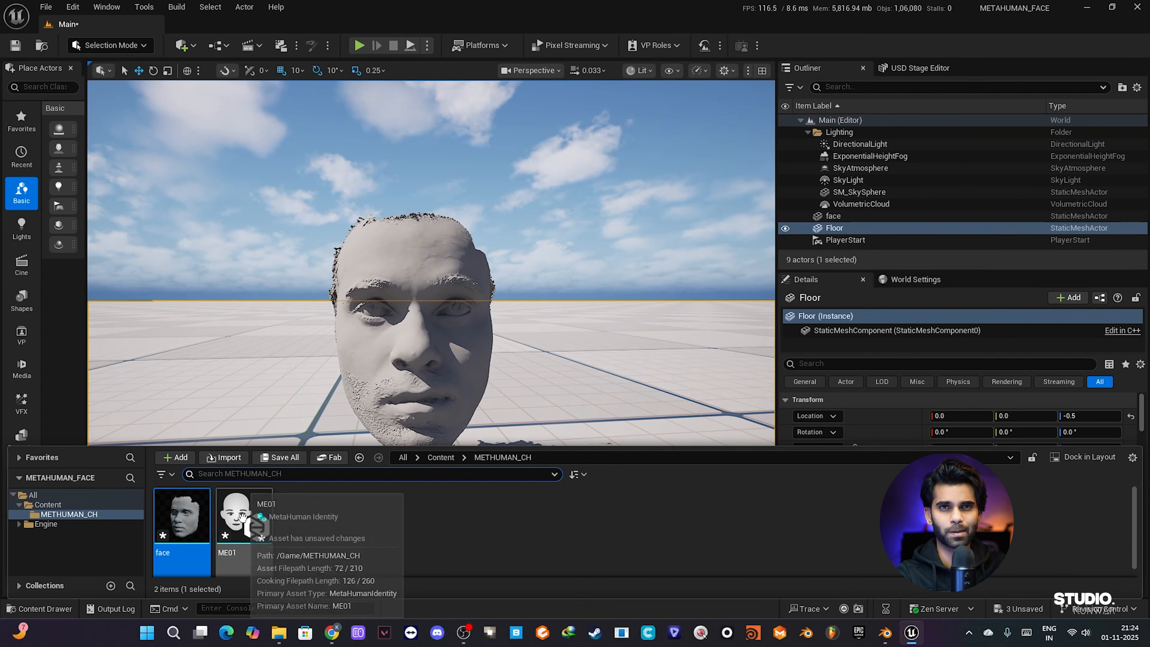
Open the ME01 identity for editing and create its components from the imported face mesh.
double_click(238, 525)
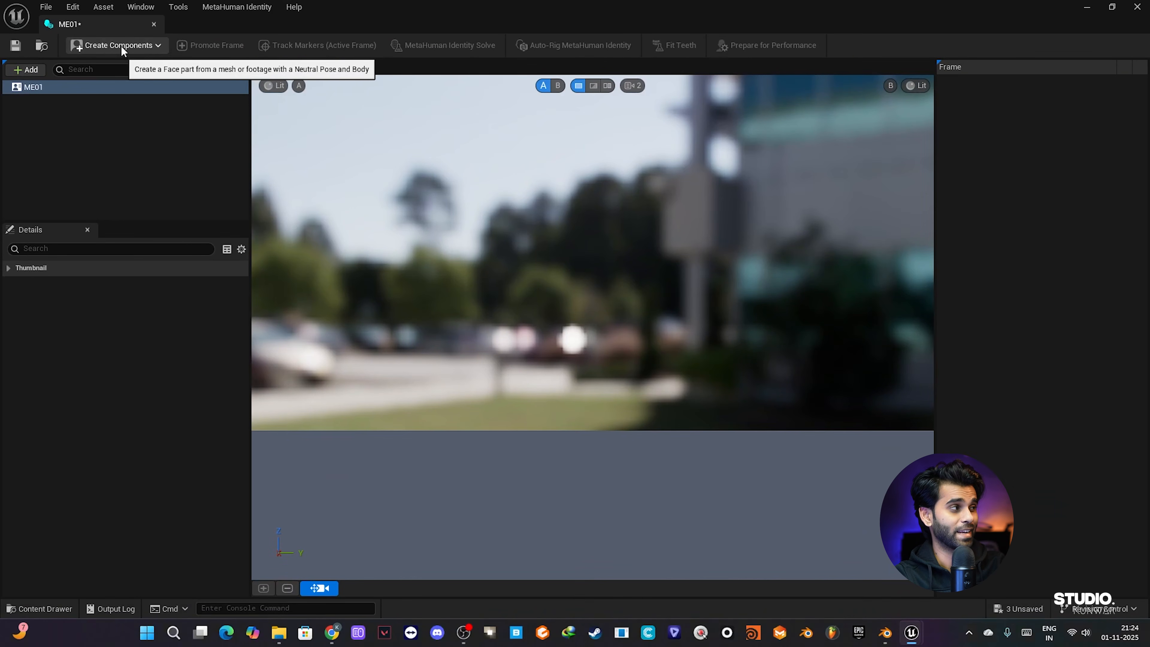
click(120, 44)
mouse_move(113, 80)
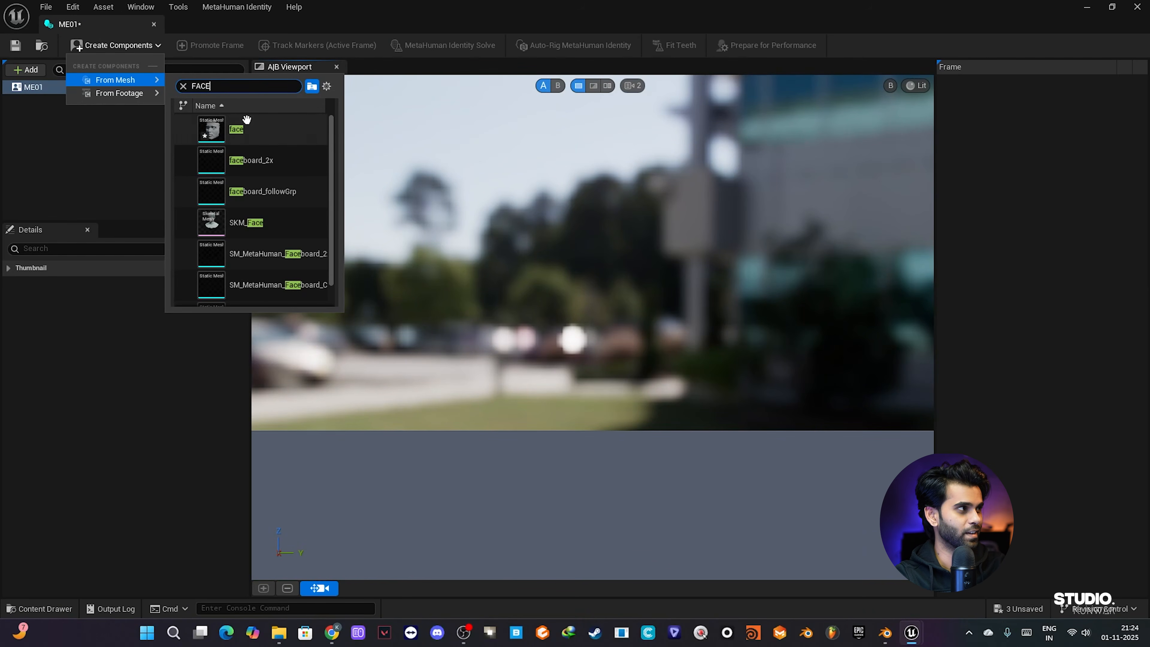
click(246, 119)
Frame the face mesh straight on and promote that view as the neutral pose's front-view frame.
key(d)
right_drag(689, 421, 459, 432)
key(a)
key(d)
key(e)
key(s)
key(q)
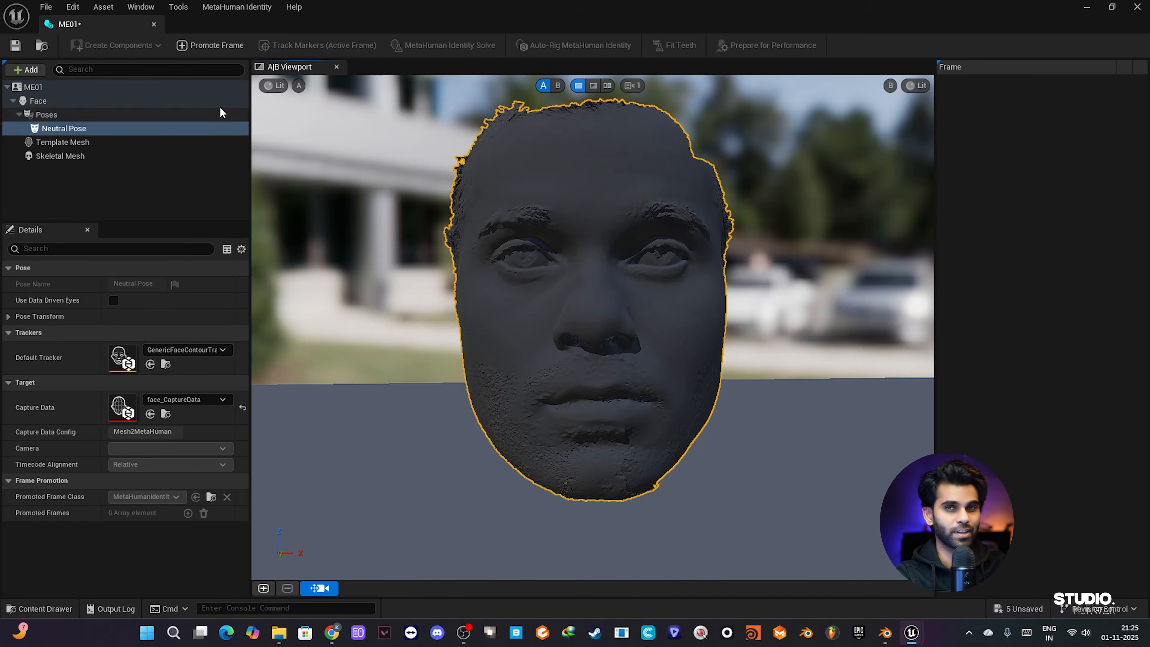
click(202, 47)
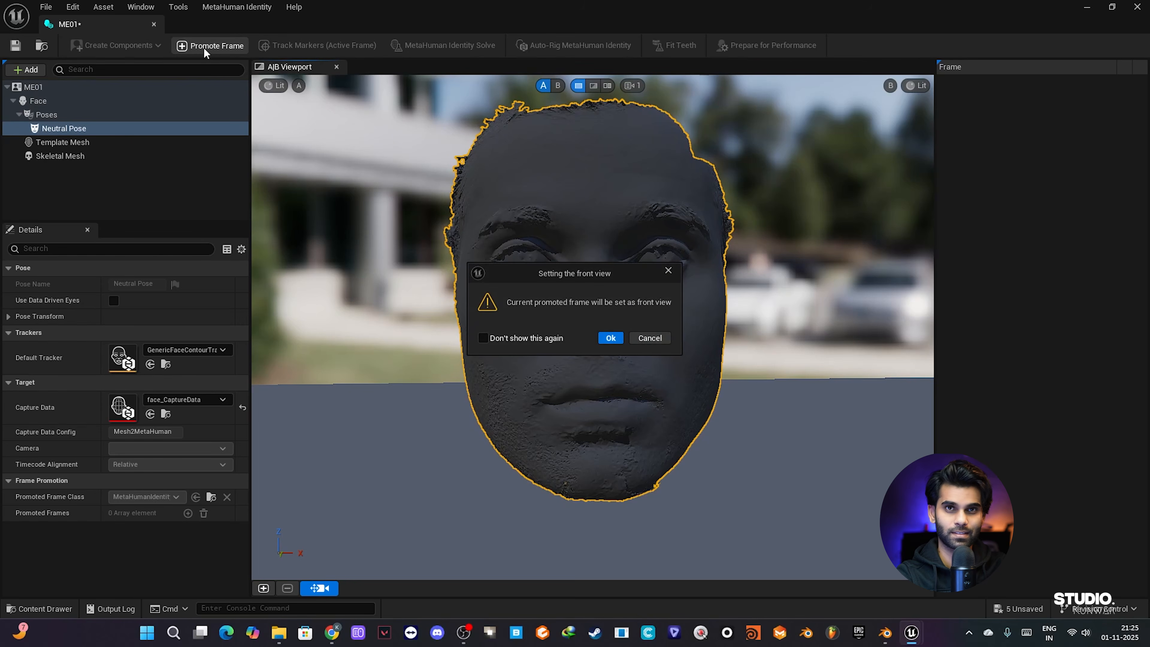
key(Return)
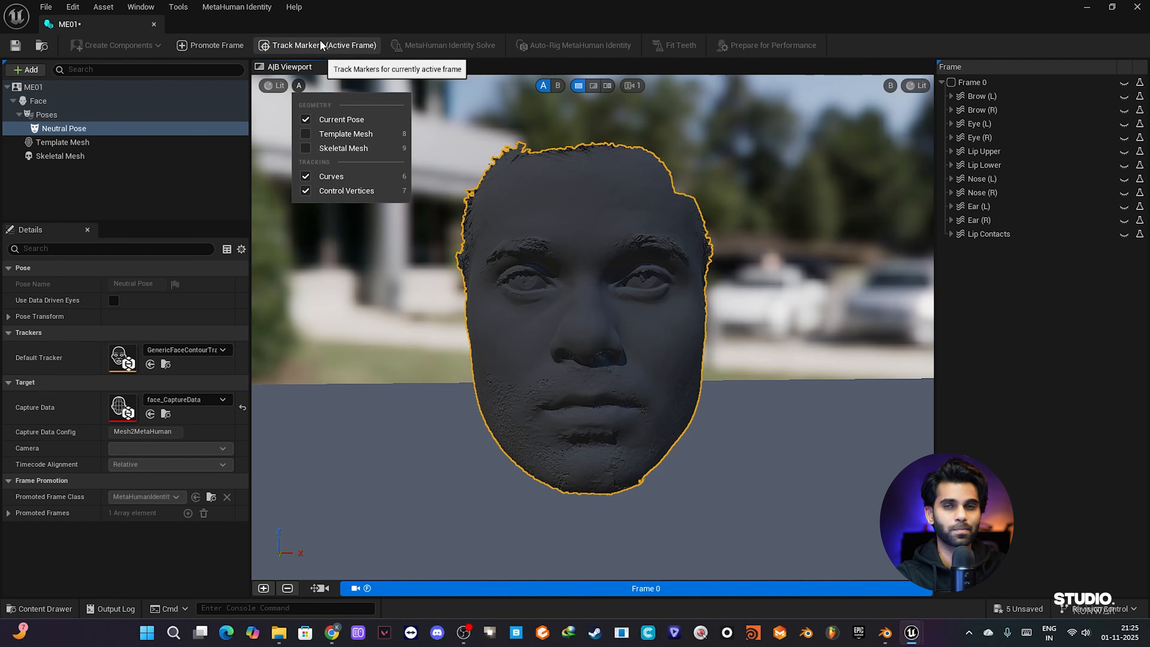
Track the facial markers on the active frame and fit the left eye's upper and lower eyelid curves to the scan.
click(308, 46)
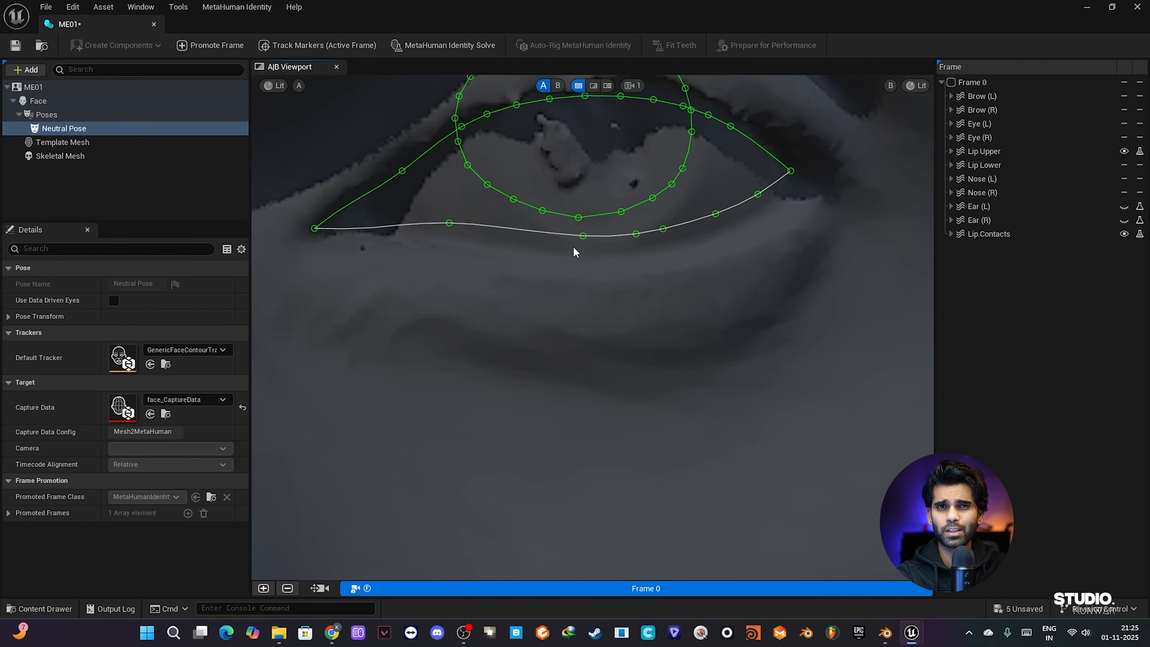
drag(611, 237, 621, 246)
drag(331, 245, 329, 232)
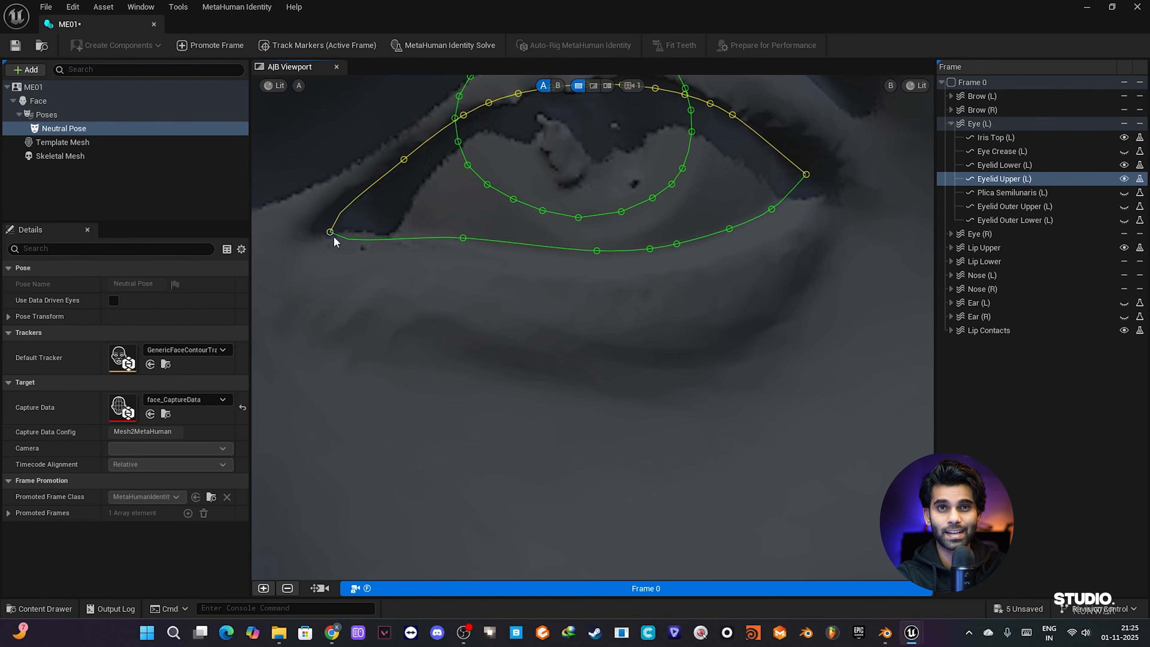
drag(452, 236, 461, 237)
click(470, 243)
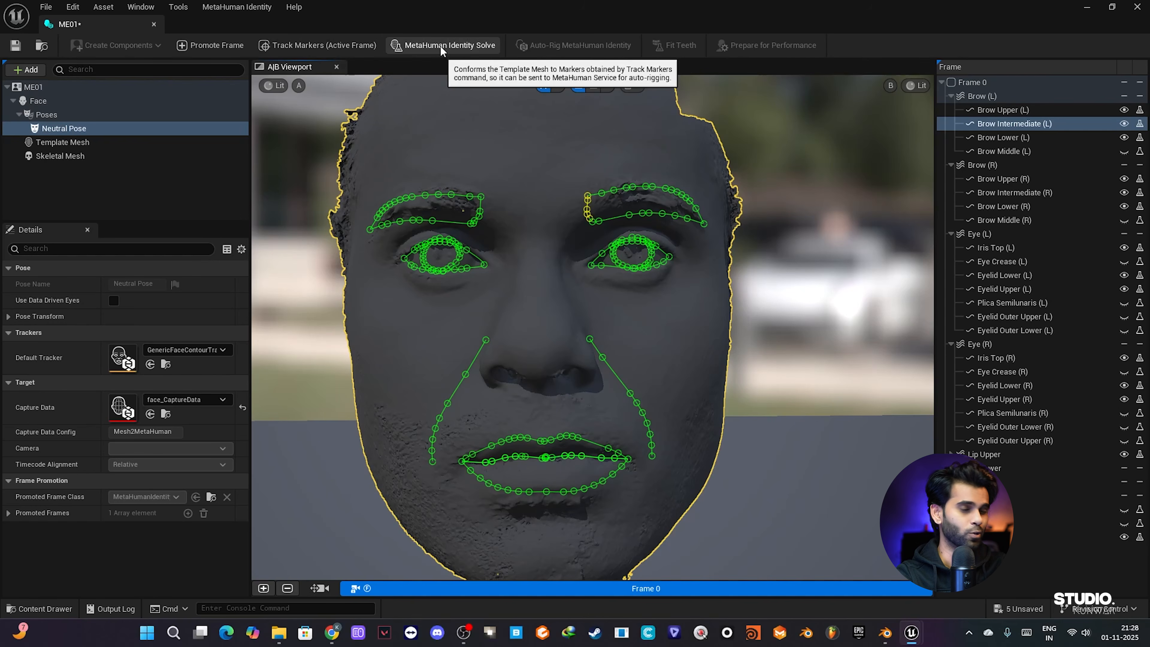
Run the MetaHuman Identity Solve and compare the tracked scan with the solved template mesh.
click(440, 45)
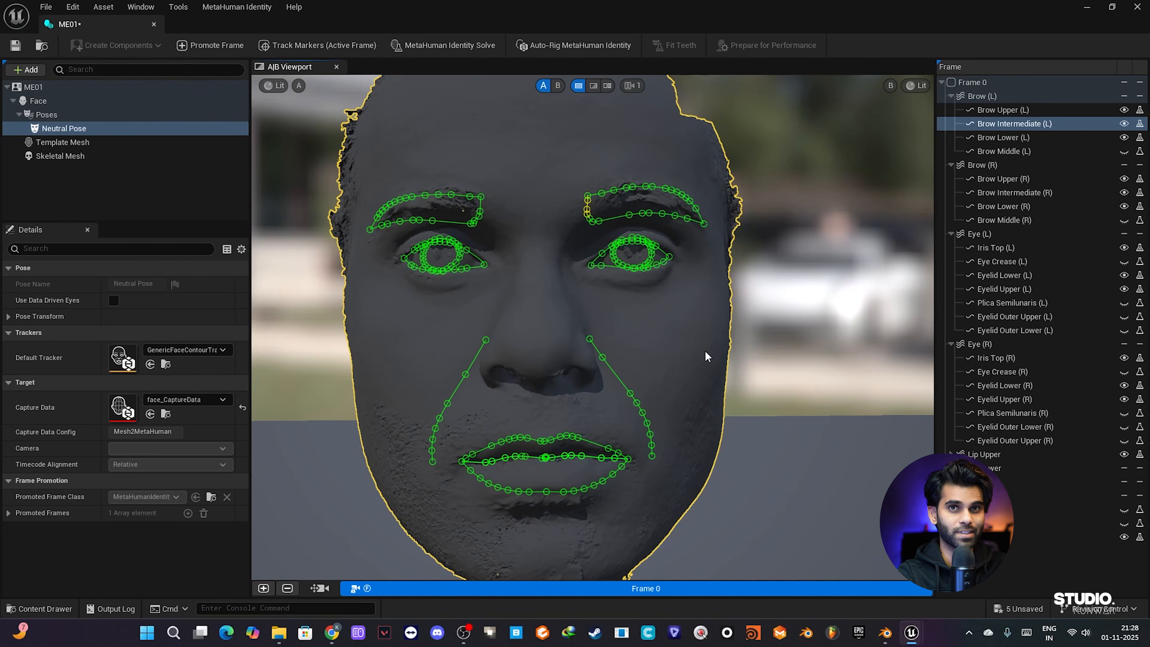
click(558, 86)
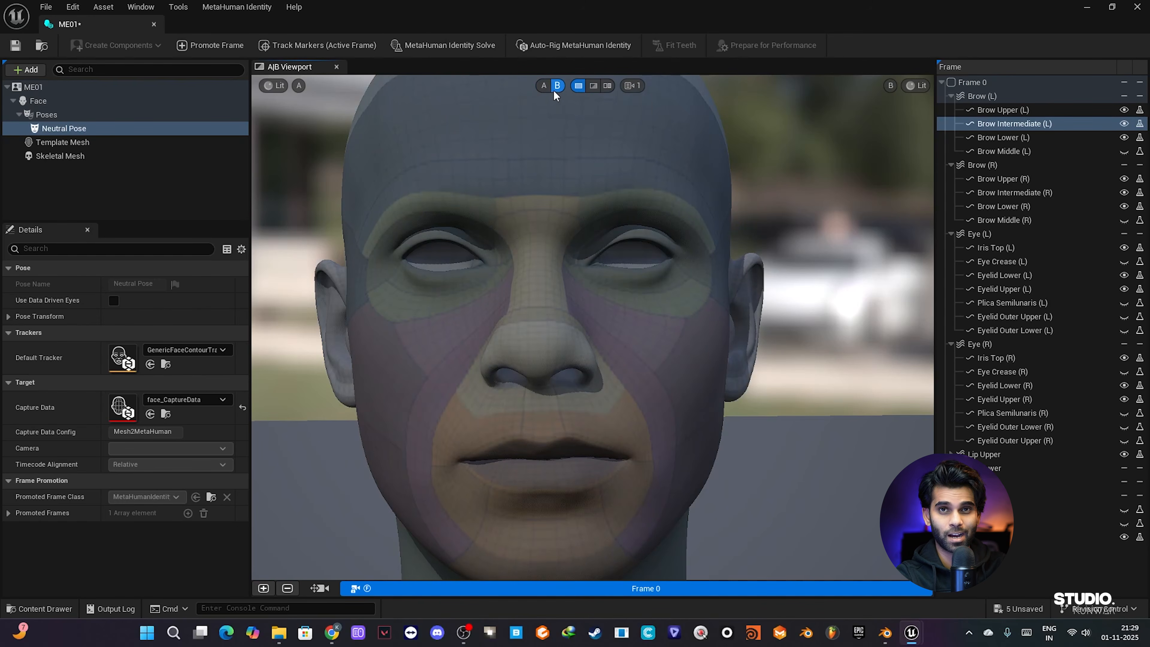
click(544, 86)
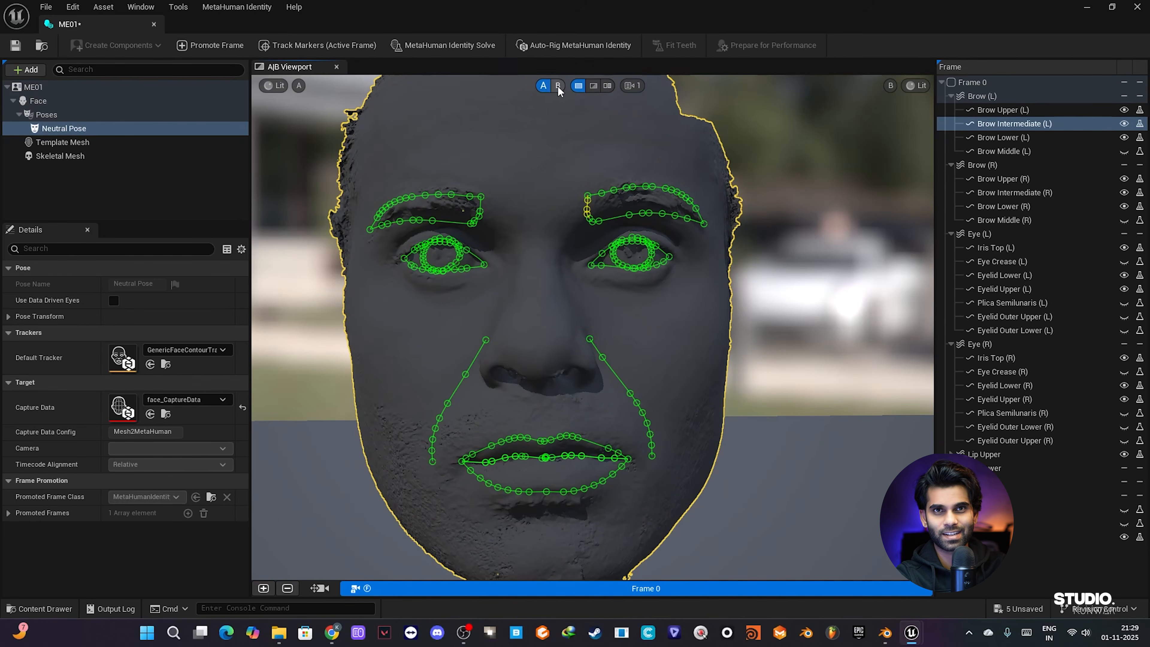
click(558, 86)
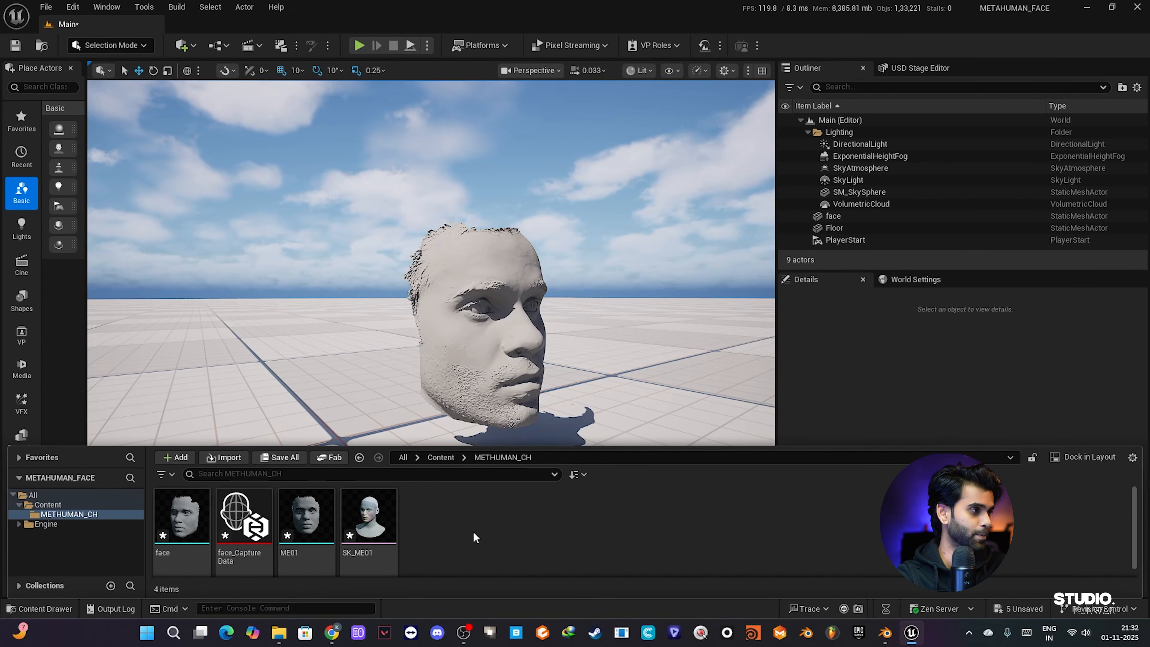
Create a MetaHuman Character asset named ME in the METHUMAN_CH folder and open its head editing tools.
right_click(487, 533)
text(ME)
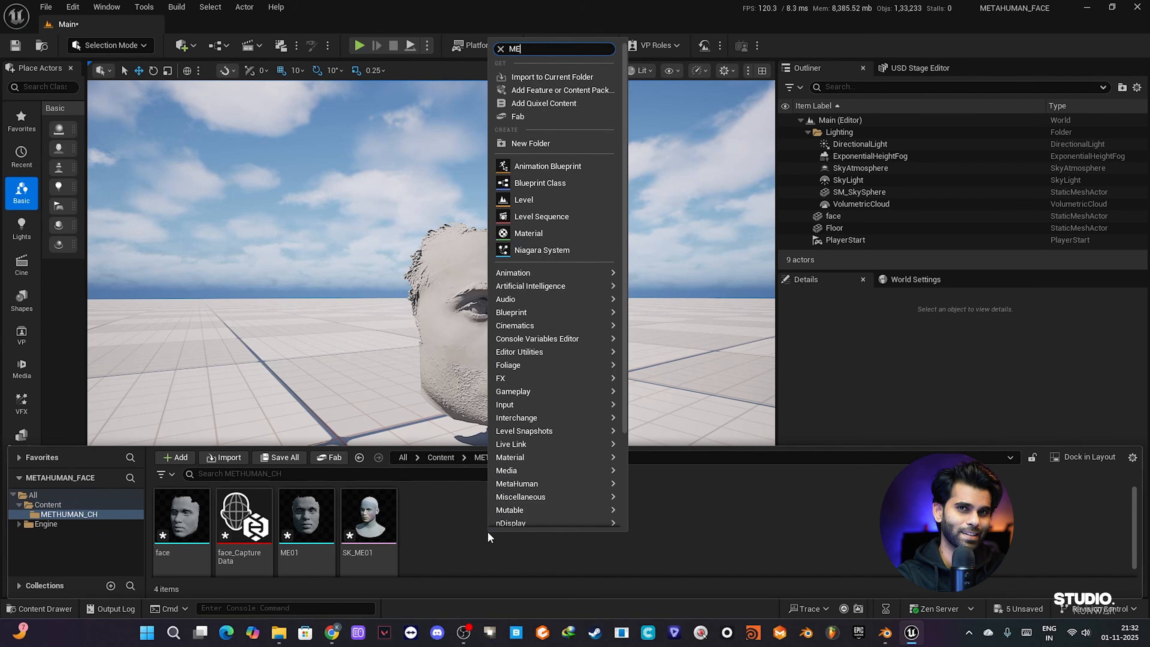
text(TAHU)
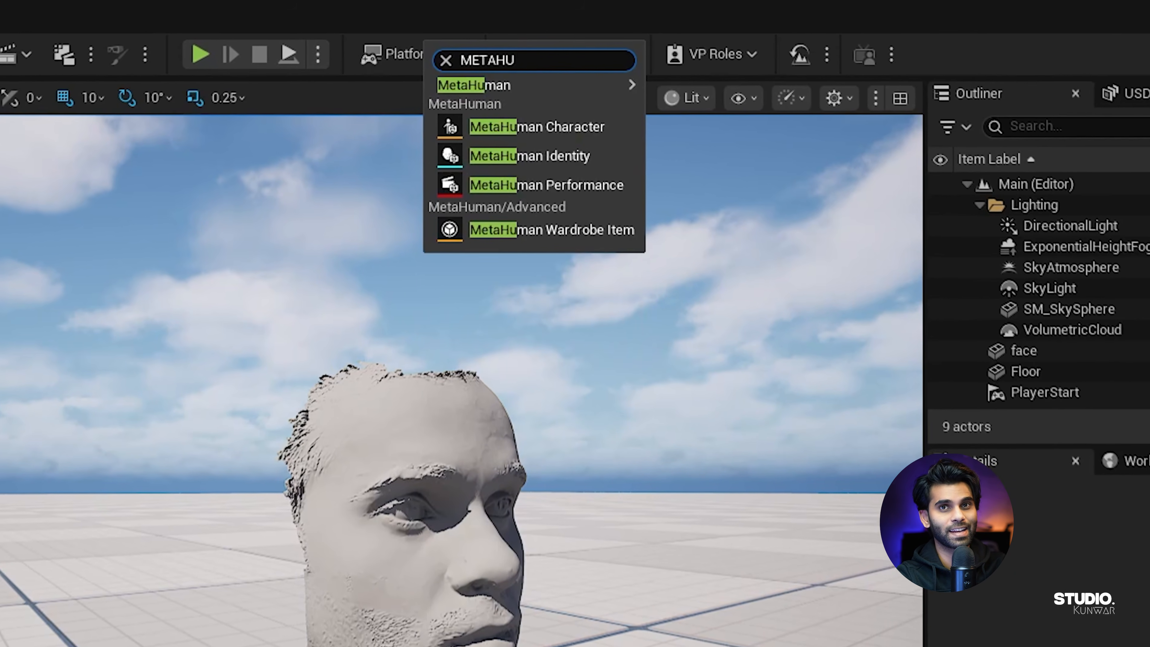
text(MAN CHA)
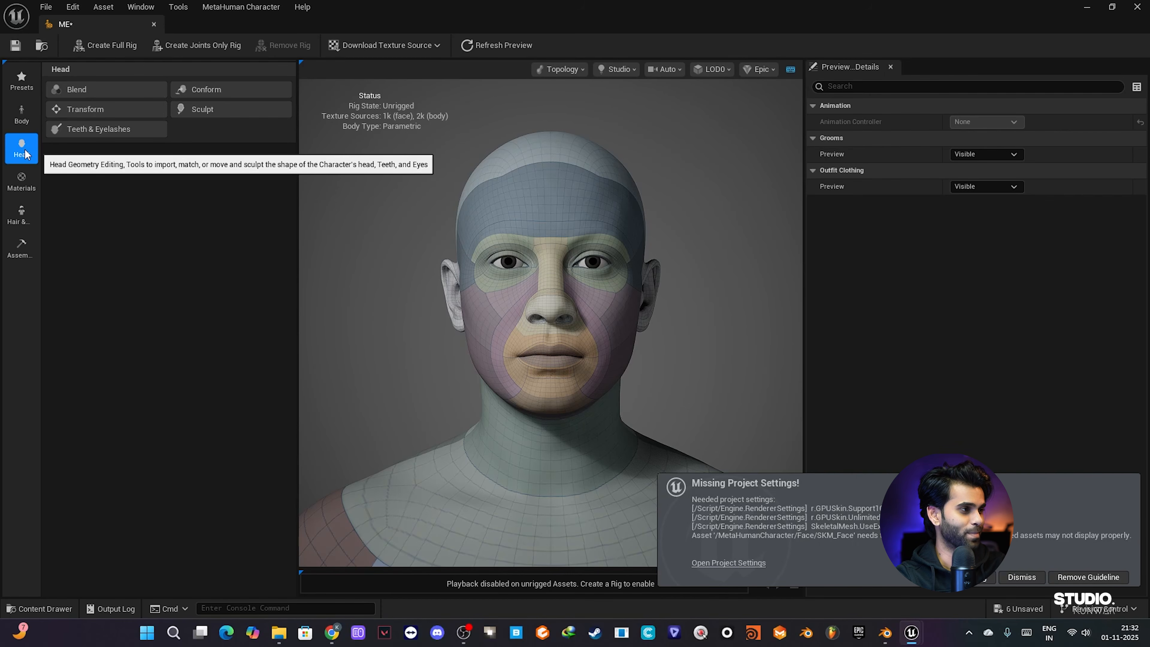
Conform the character's head to the ME01 MetaHuman Identity with Use Eye Meshes turned off.
click(212, 90)
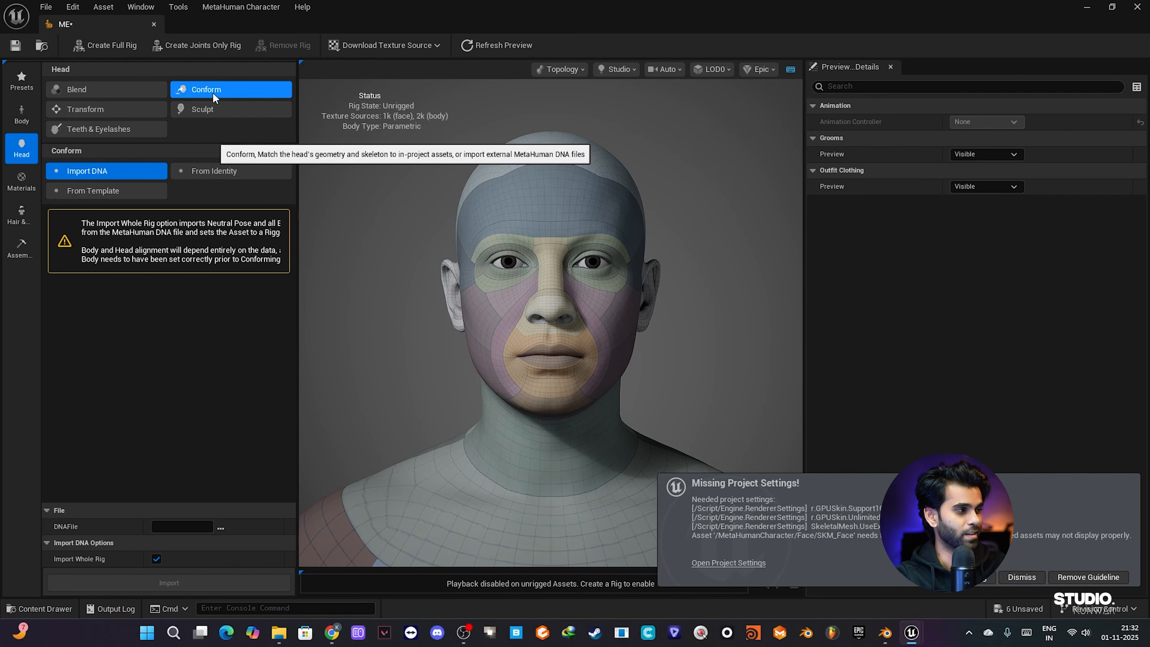
click(229, 171)
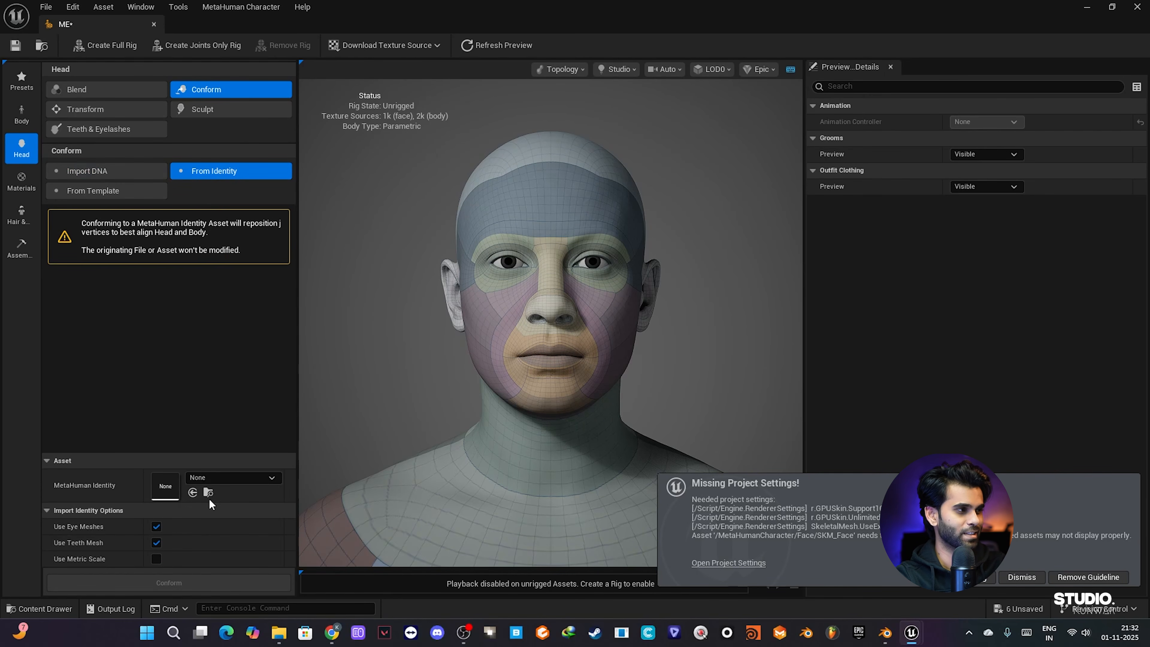
click(223, 479)
click(245, 329)
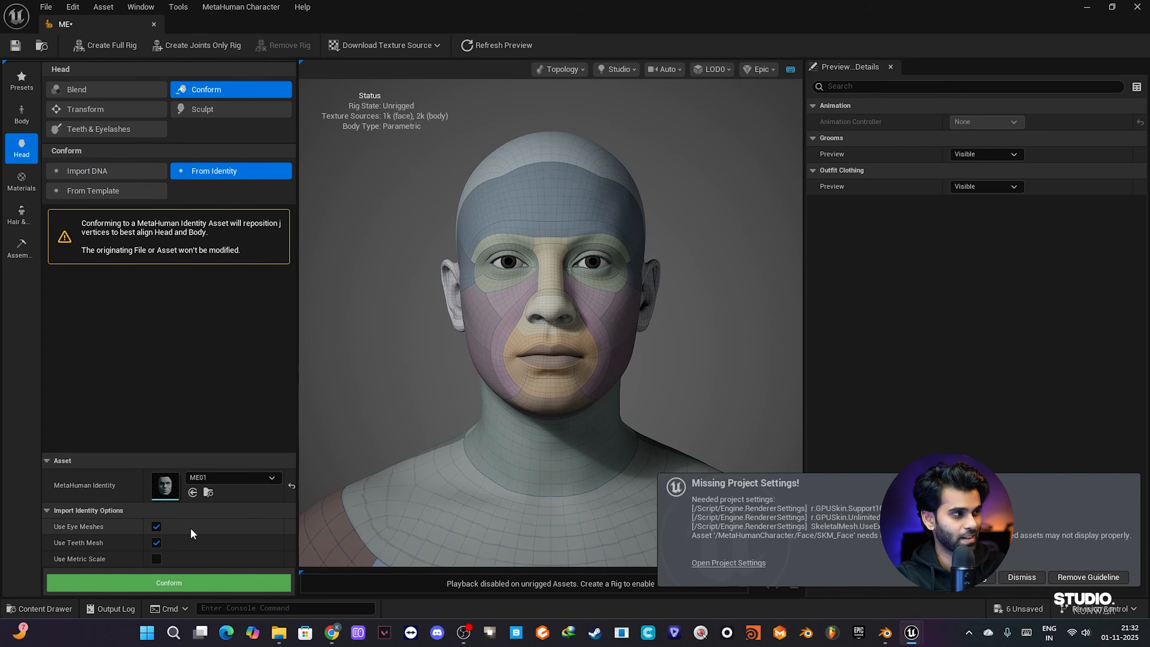
click(156, 526)
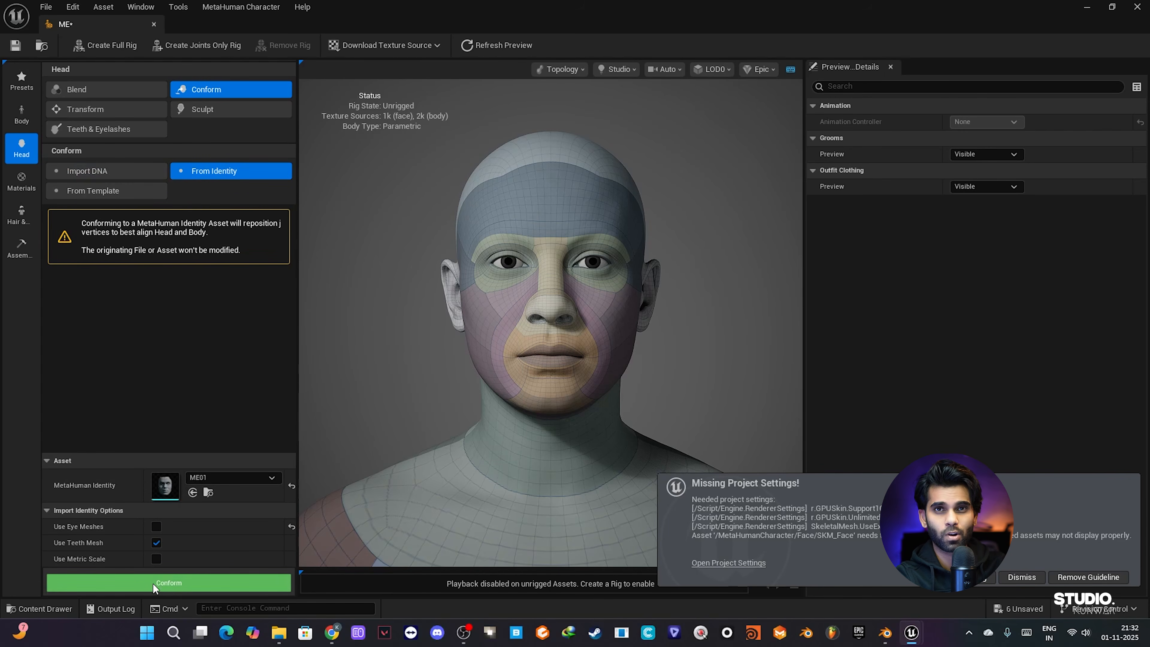
click(178, 582)
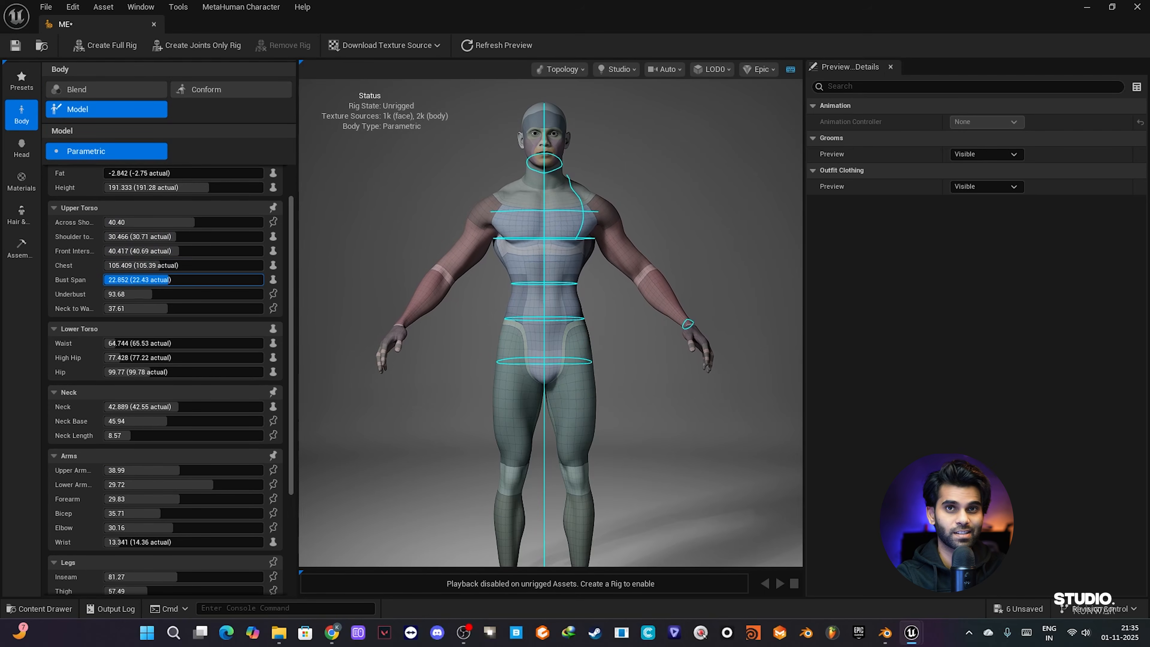
Lower the parametric body's Bust Span and slightly raise a measurement further down the list, checking the figure from other angles.
drag(169, 280, 137, 280)
drag(628, 398, 412, 398)
scroll(629, 398, up, 5)
scroll(628, 398, down, 9)
scroll(173, 470, down, 5)
drag(177, 423, 189, 423)
drag(629, 398, 584, 399)
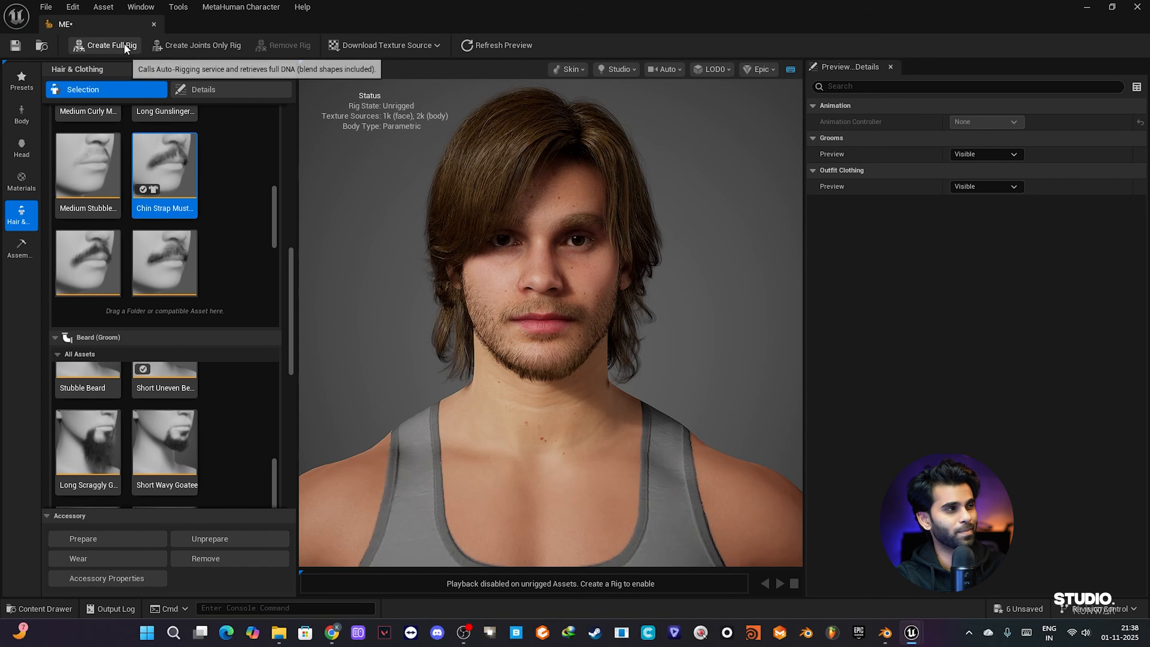
Create the character's full rig with joints and blend shapes and download the 2k texture source.
click(124, 44)
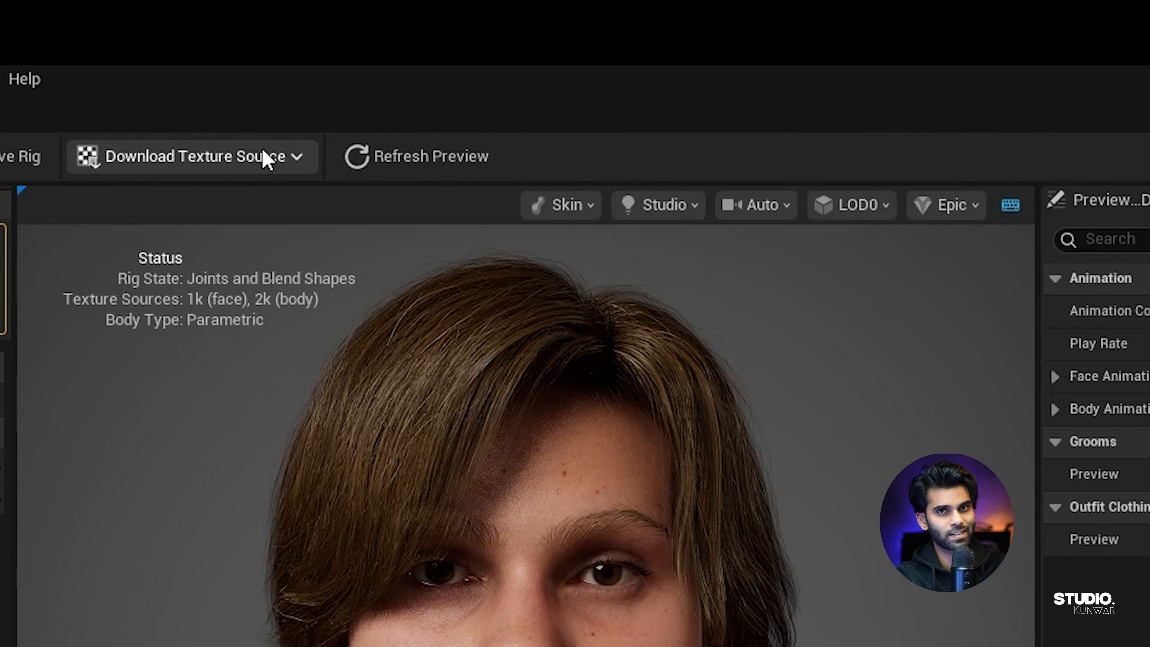
click(265, 158)
click(290, 198)
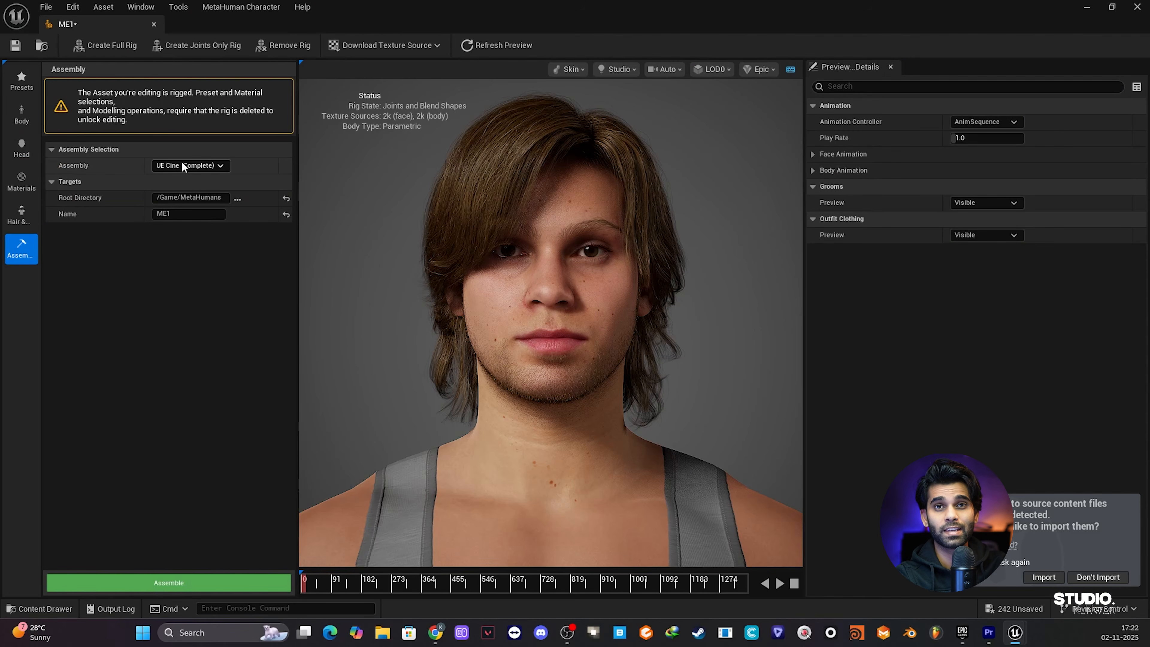
Choose the DCC Export assembly, and assemble ME1 with UE Cine (Complete) into the /Game/MetaHumans directory.
click(184, 166)
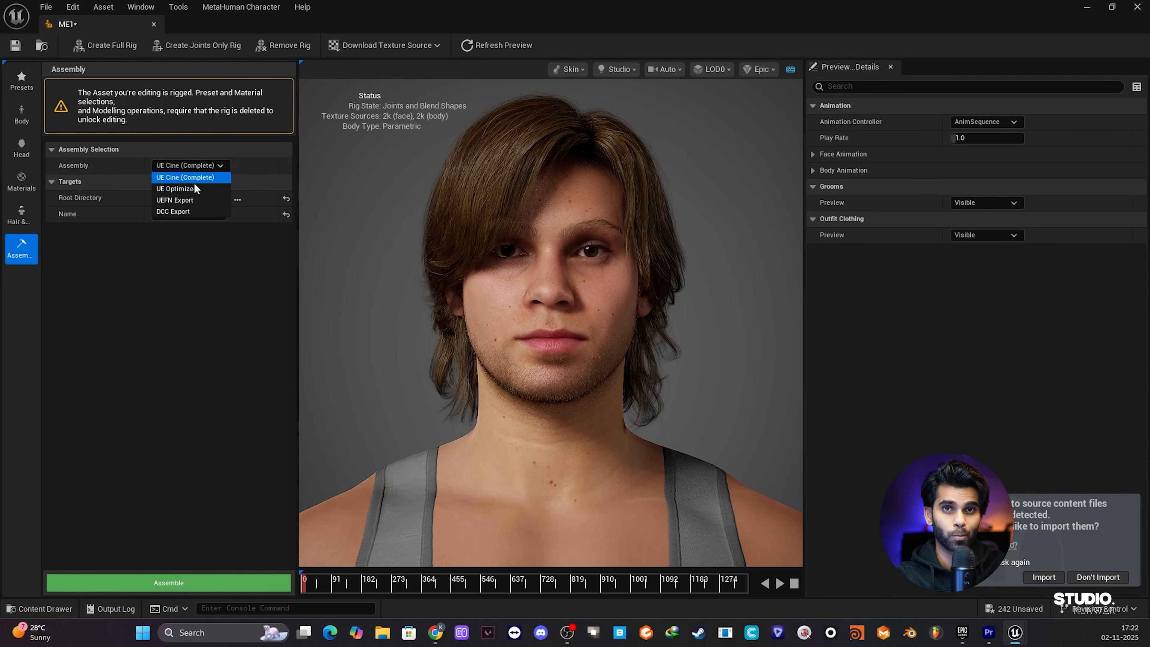
click(205, 212)
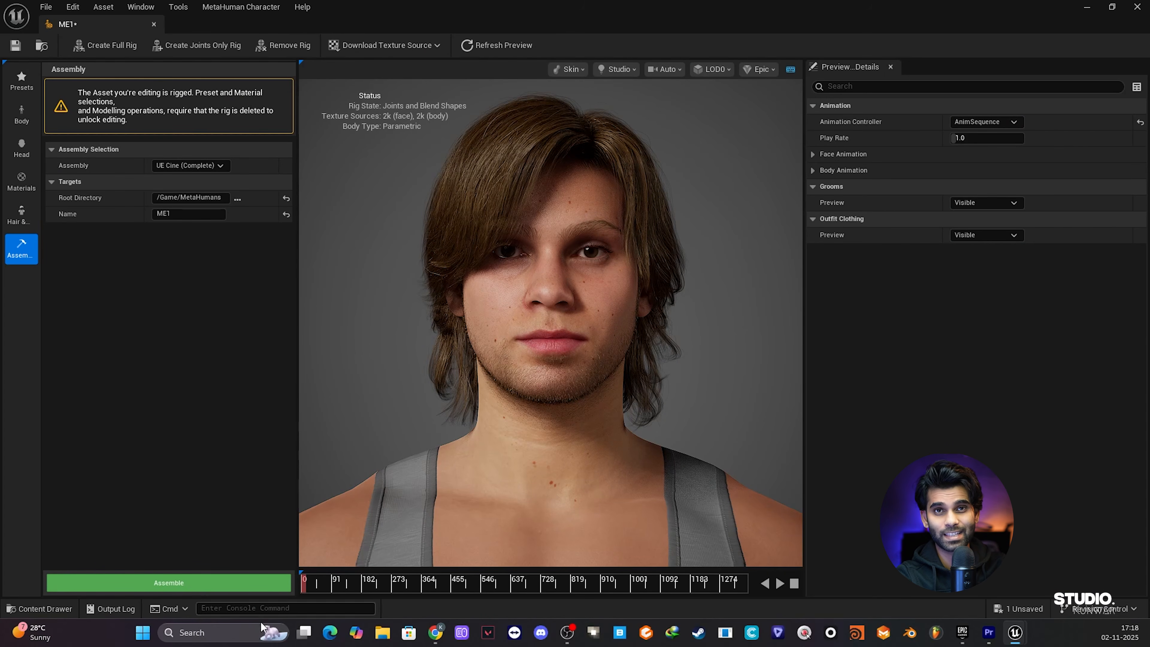
click(188, 582)
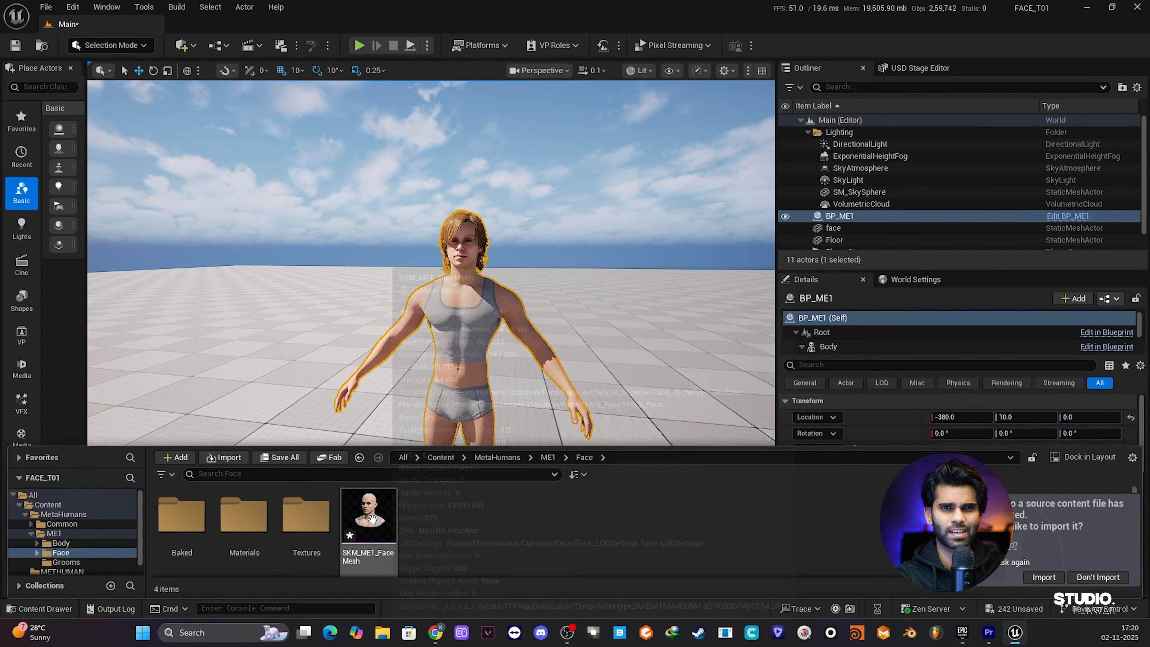
Open the asset actions for the SKM_ME1_FaceMesh skeletal mesh in the ME1 Face folder.
click(368, 521)
right_click(369, 520)
mouse_move(470, 318)
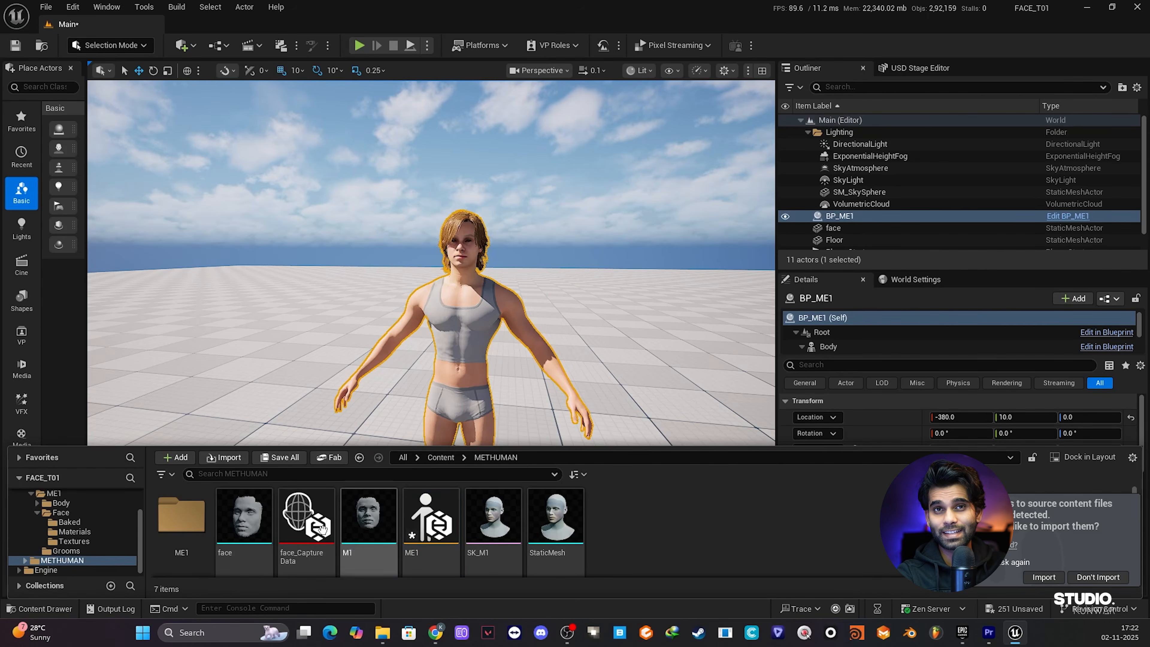
Export the T_ME1_Out_Body_BaseColor texture from the ME1 DCCExportAssets folder.
double_click(181, 517)
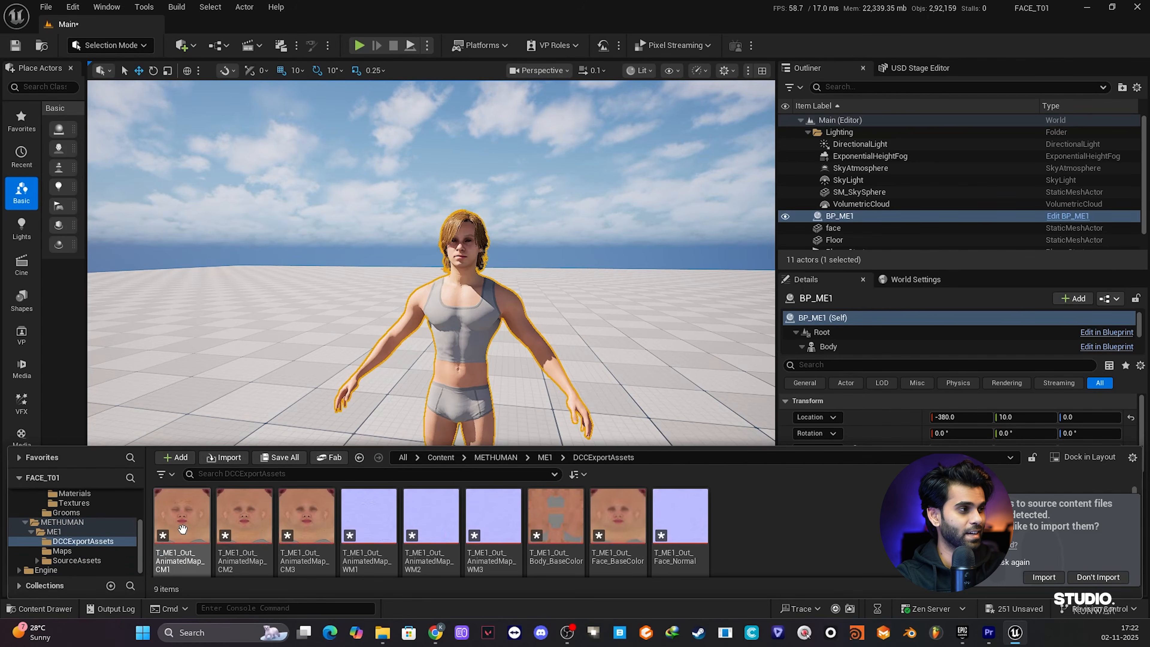
click(561, 523)
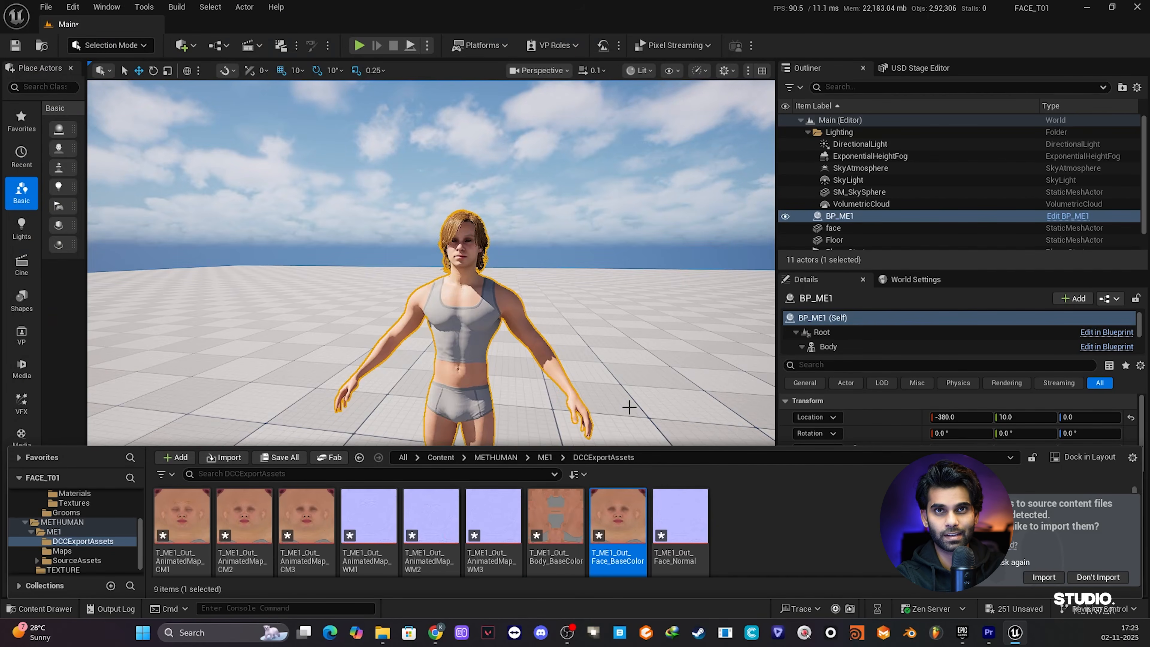
right_click(566, 521)
mouse_move(612, 329)
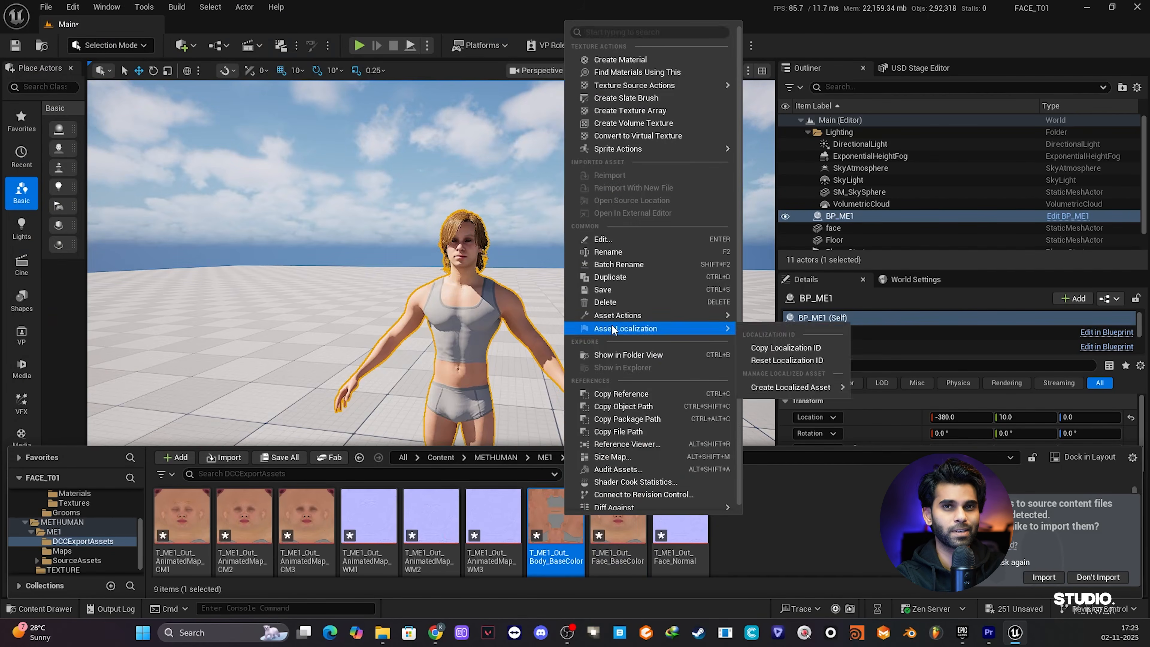
click(769, 335)
click(610, 405)
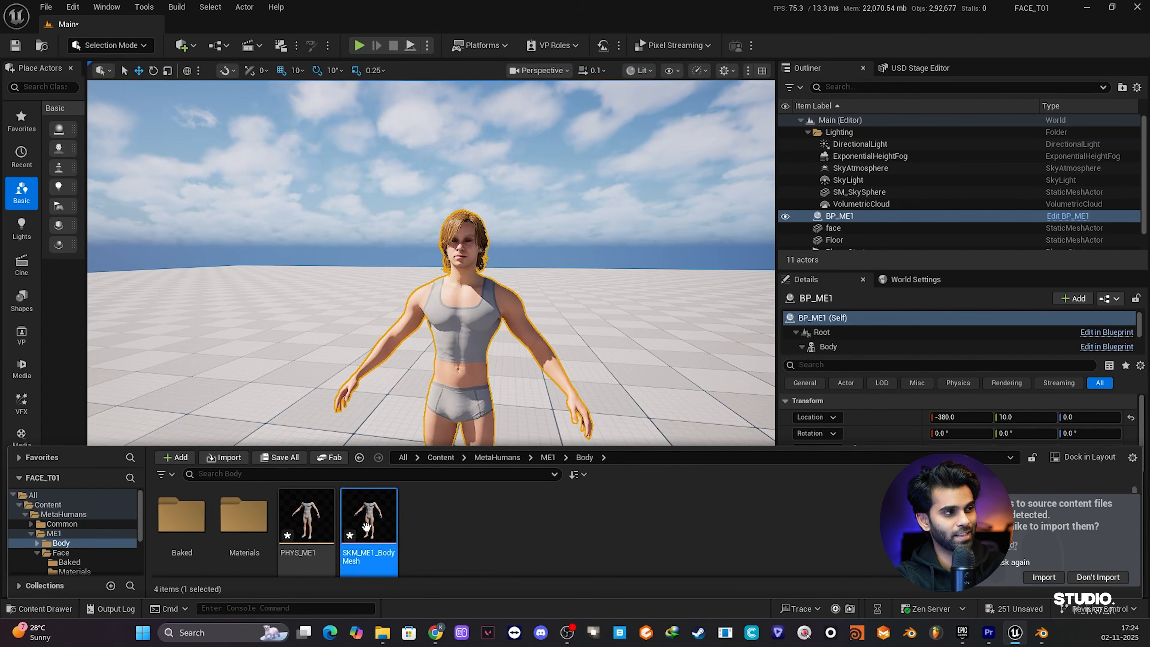
Export the SKM_ME1_BodyMesh and SKM_ME1_FaceMesh skeletal meshes as FBX files and review the FBX export options.
right_click(366, 525)
mouse_move(481, 342)
click(564, 337)
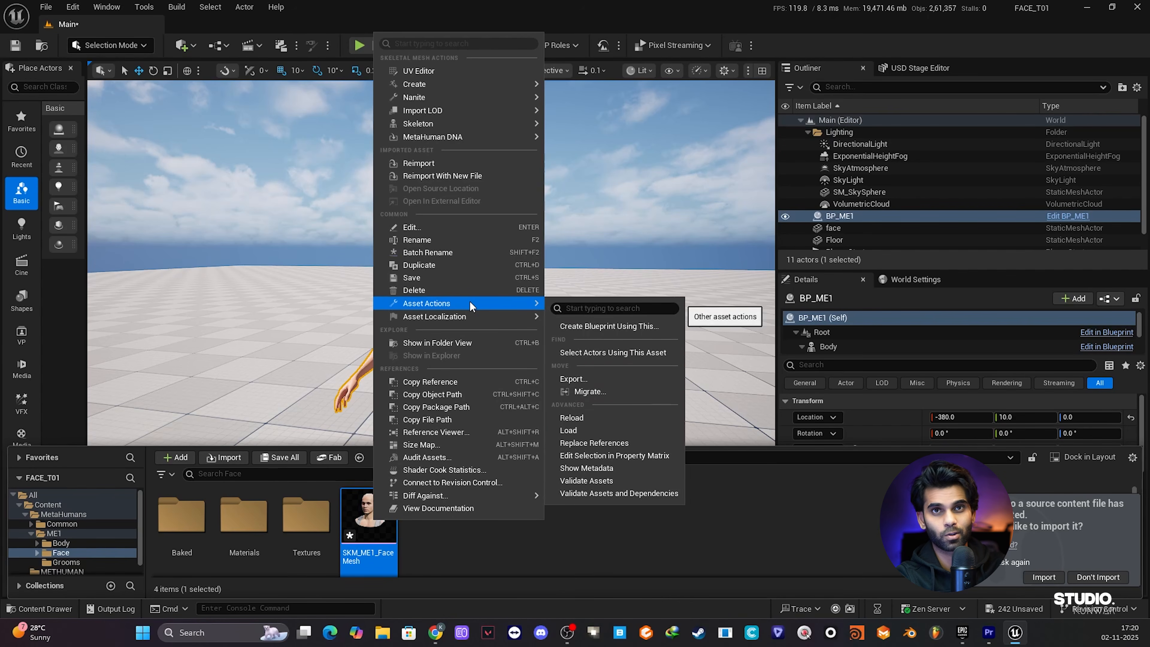
click(604, 380)
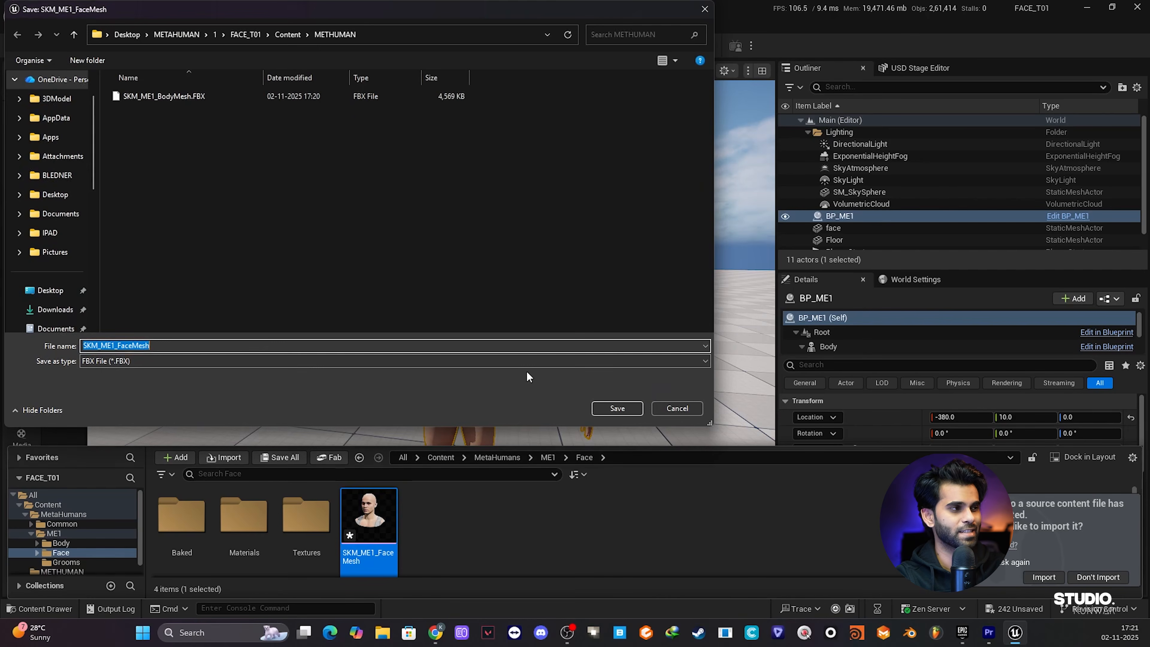
click(616, 407)
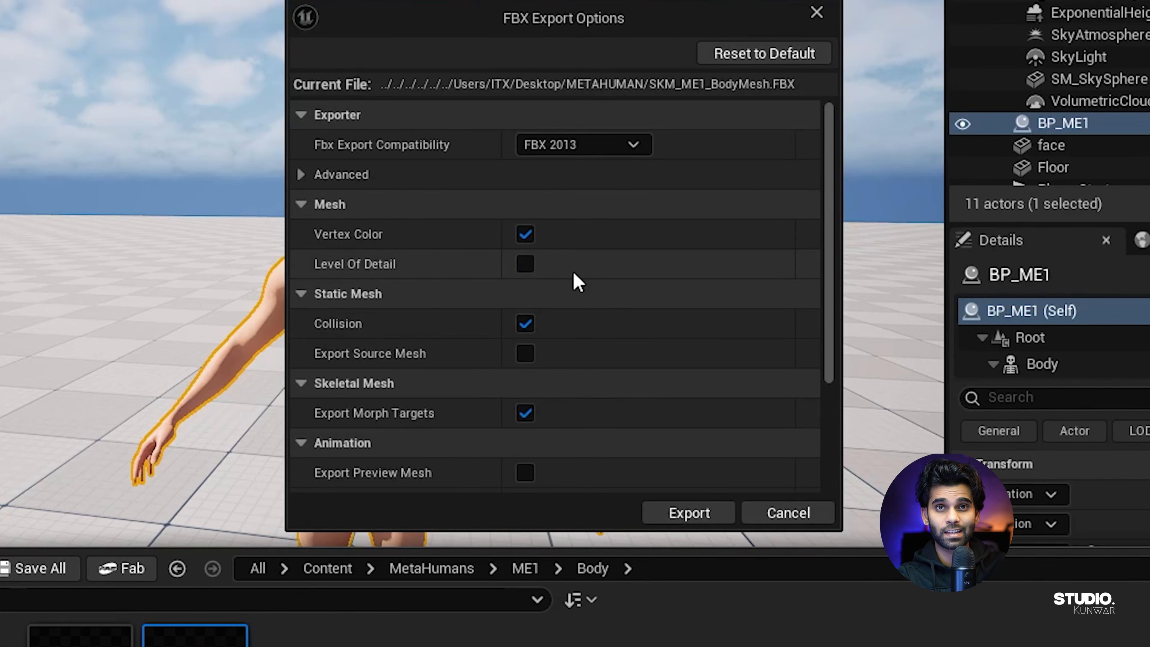
scroll(661, 299, down, 2)
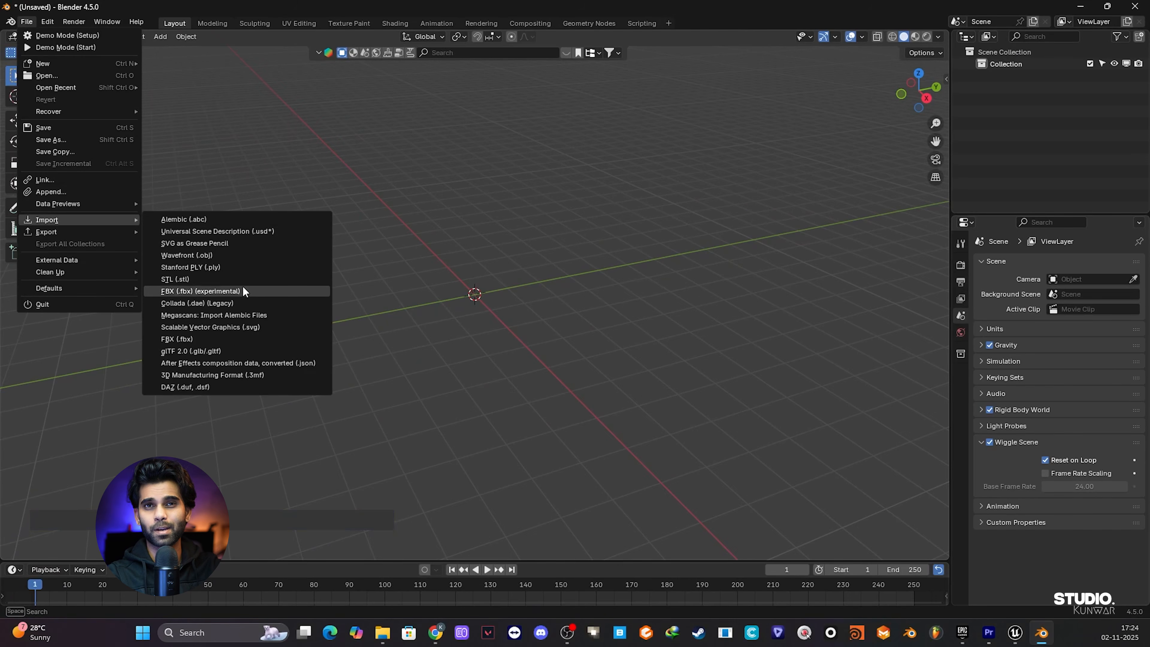
Switch to Blender and import the exported face and body meshes with the experimental FBX importer.
click(245, 291)
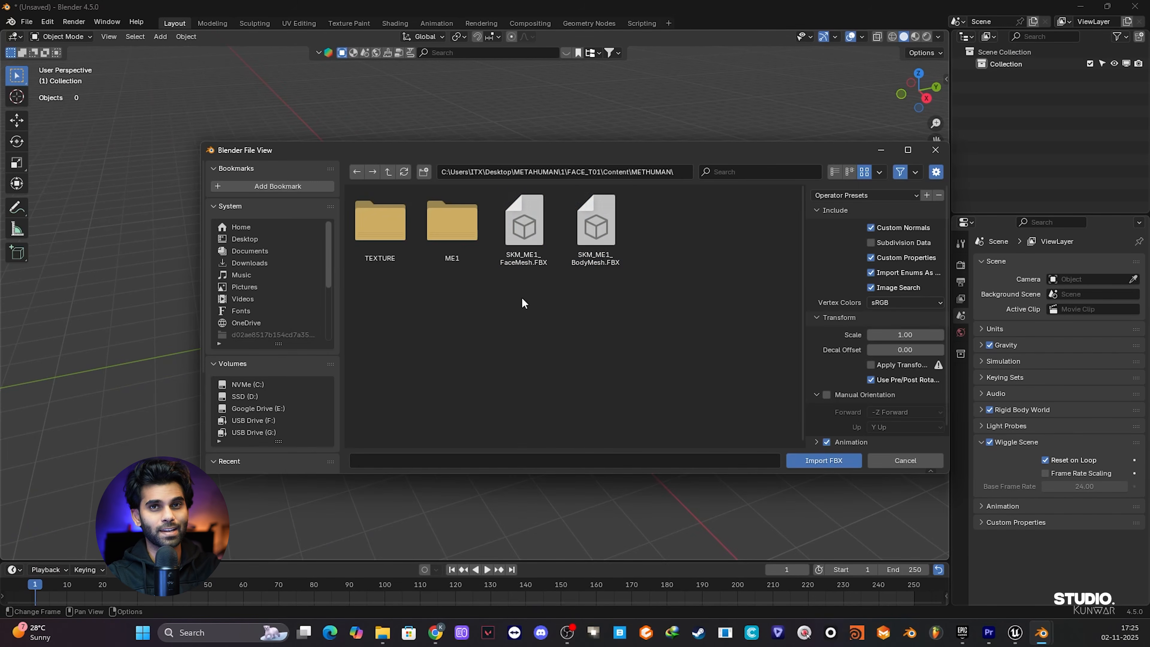
key(a)
click(820, 460)
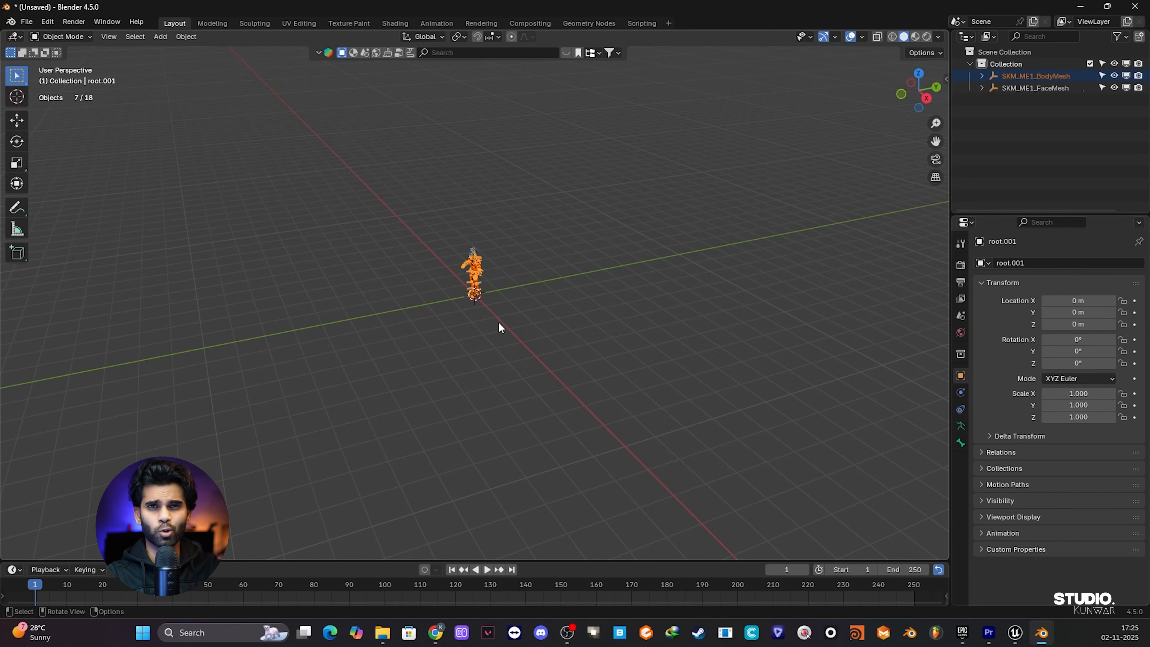
Examine the imported body and face meshes with their armatures up close from the front.
scroll(497, 322, up, 8)
middle_drag(497, 322, 605, 311)
scroll(542, 266, up, 3)
shift+middle_drag(543, 267, 559, 500)
scroll(564, 387, up, 2)
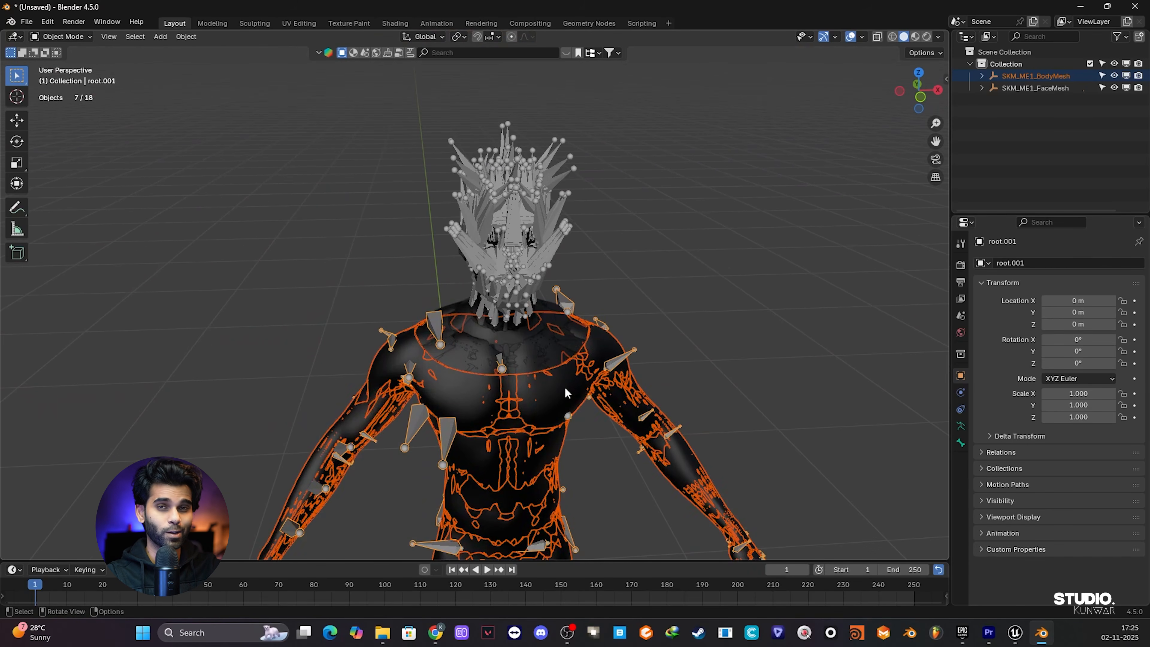
click(561, 394)
shift+middle_drag(598, 427, 585, 423)
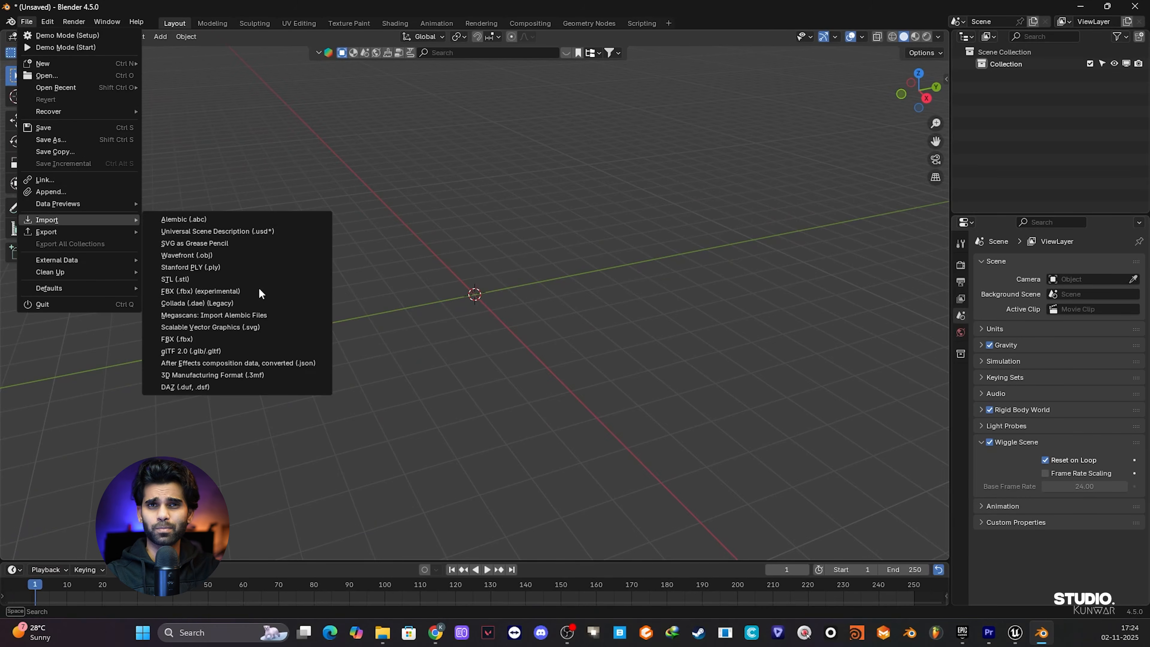
Import SKM_ME1_FaceMesh.FBX and SKM_ME1_BodyMesh.FBX together into the empty scene with the experimental FBX importer.
click(259, 292)
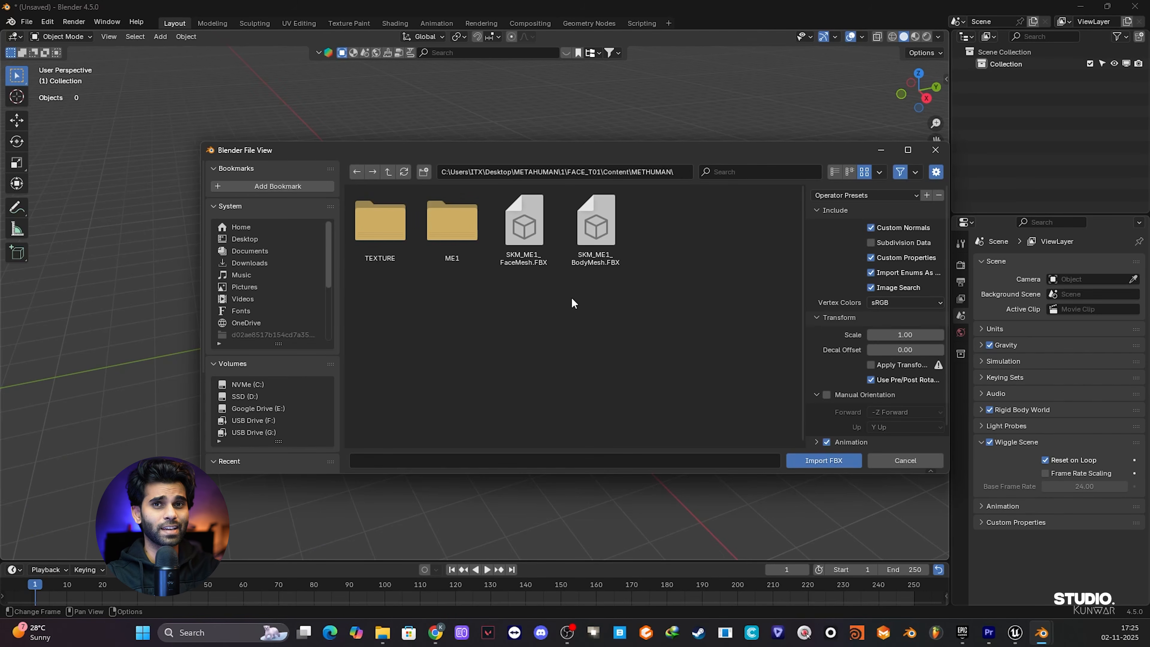
drag(514, 305, 627, 190)
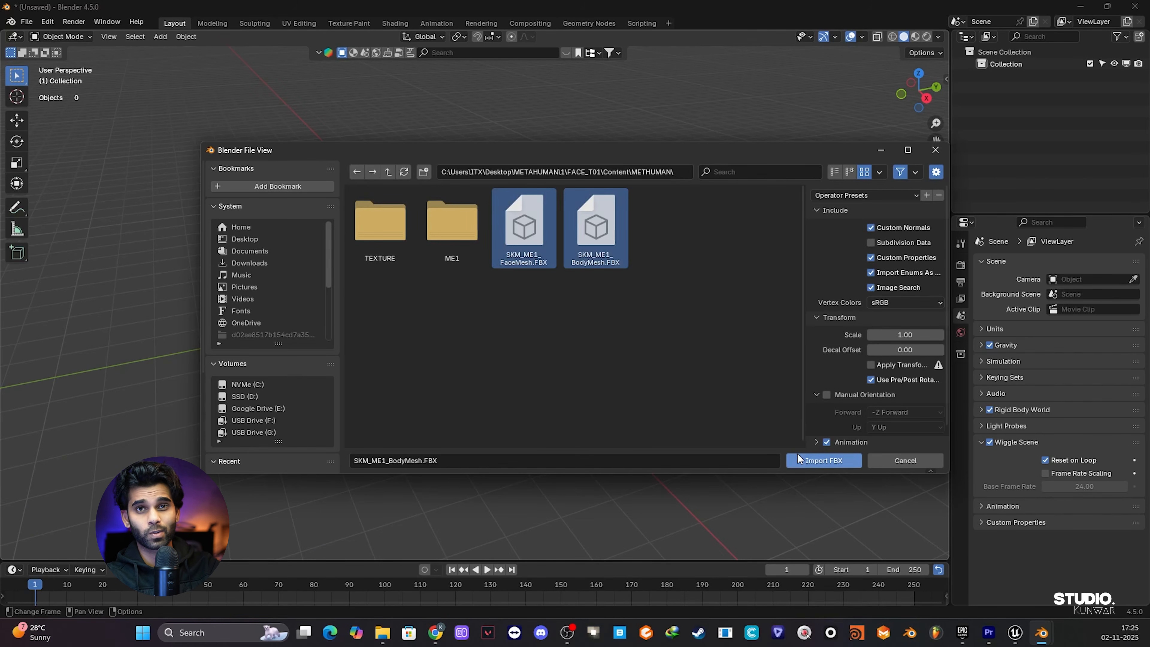
click(801, 460)
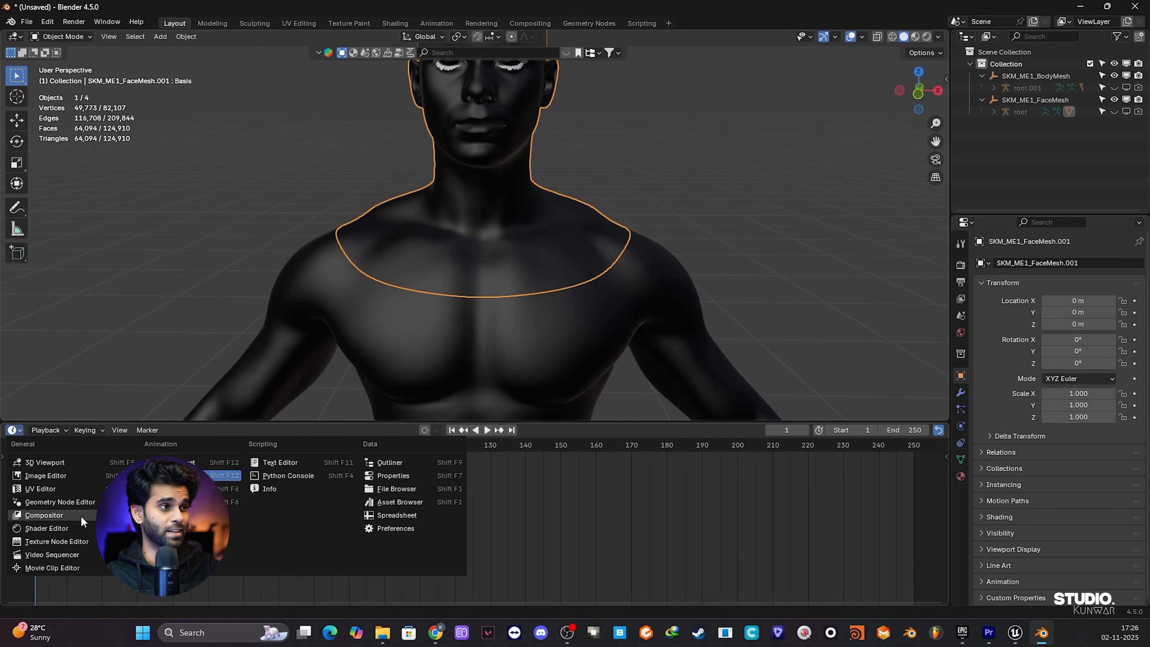
In the Shader Editor, connect an Image Texture with Mapping nodes to the Base Color of the face mesh's skin material.
click(63, 527)
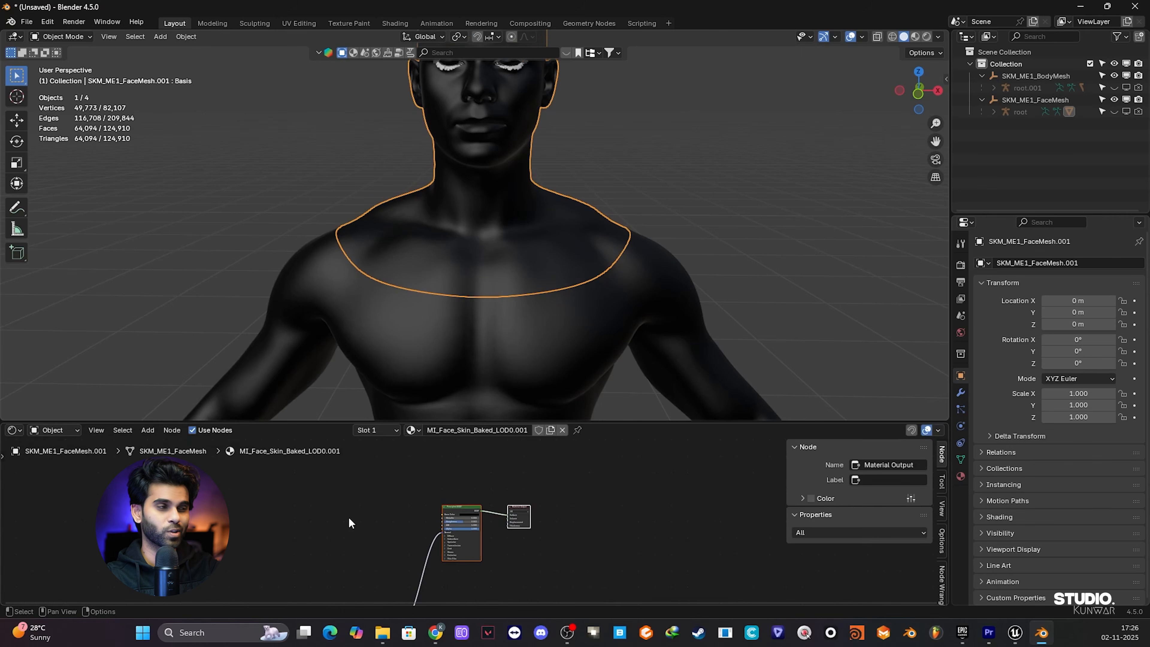
click(391, 522)
scroll(394, 522, up, 14)
click(412, 505)
key(ctrl+t)
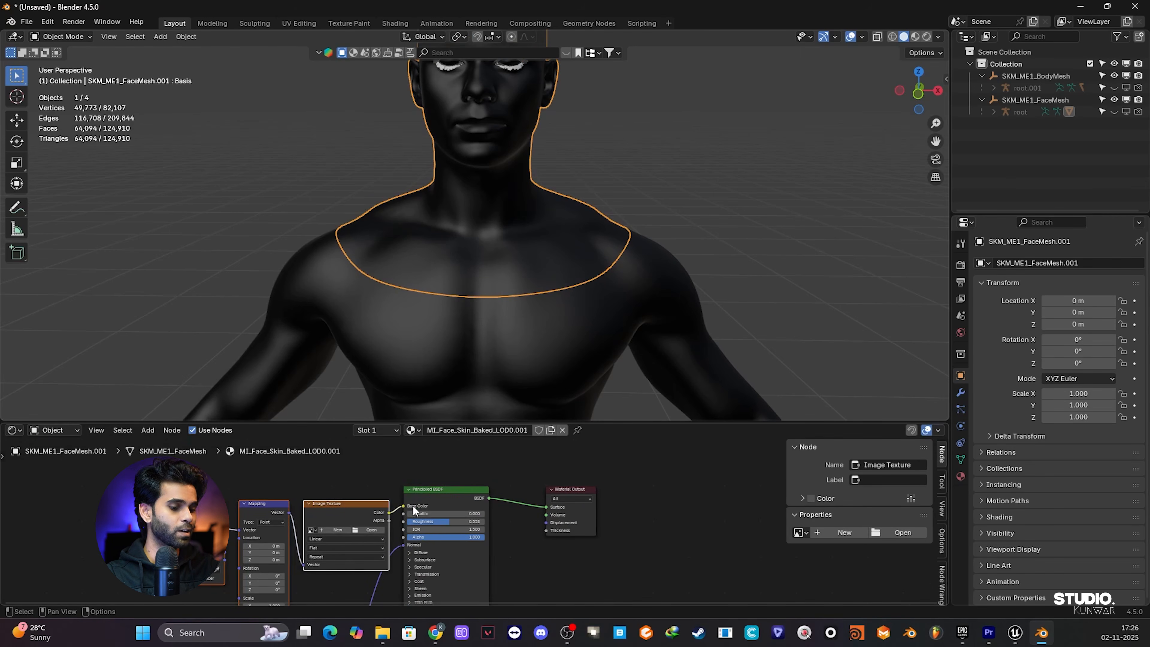
Load Head_Basecolor.png from the METAHUMAN\ME1\Maps folder into the face skin material's Image Texture node.
click(365, 529)
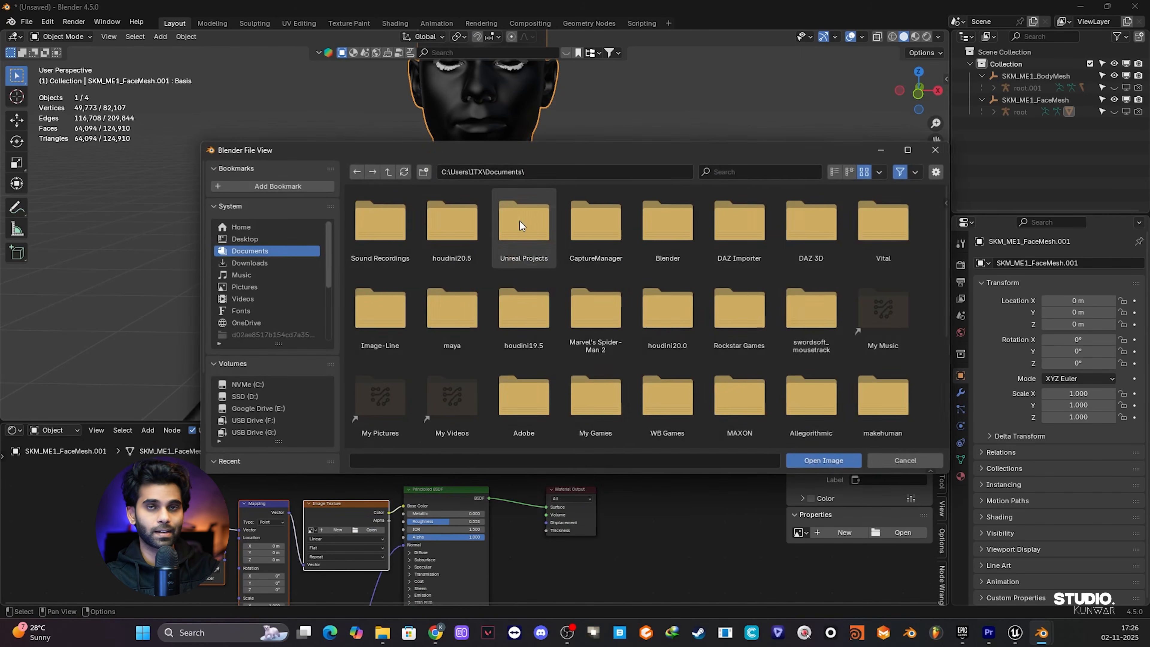
click(264, 239)
double_click(379, 221)
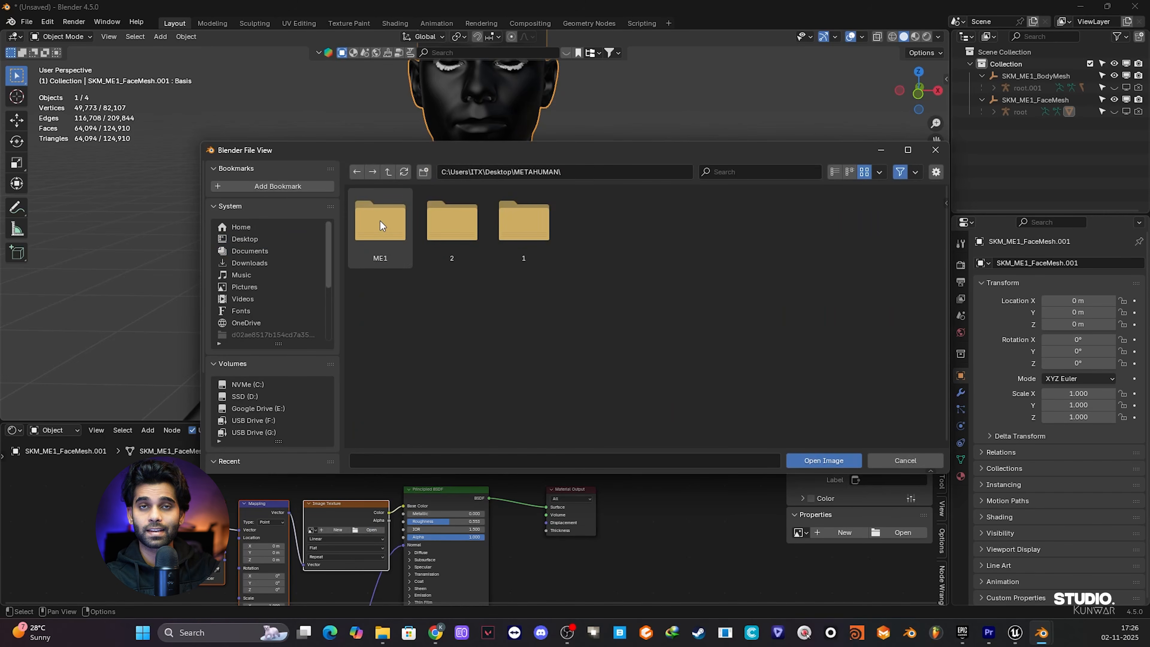
double_click(380, 221)
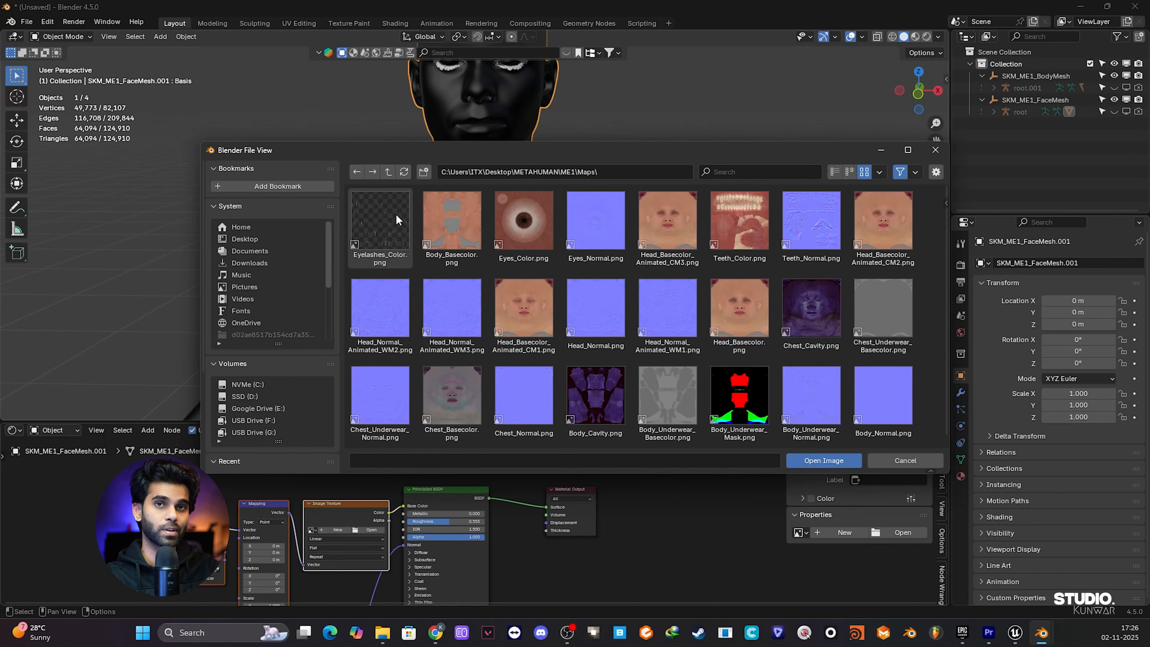
double_click(752, 334)
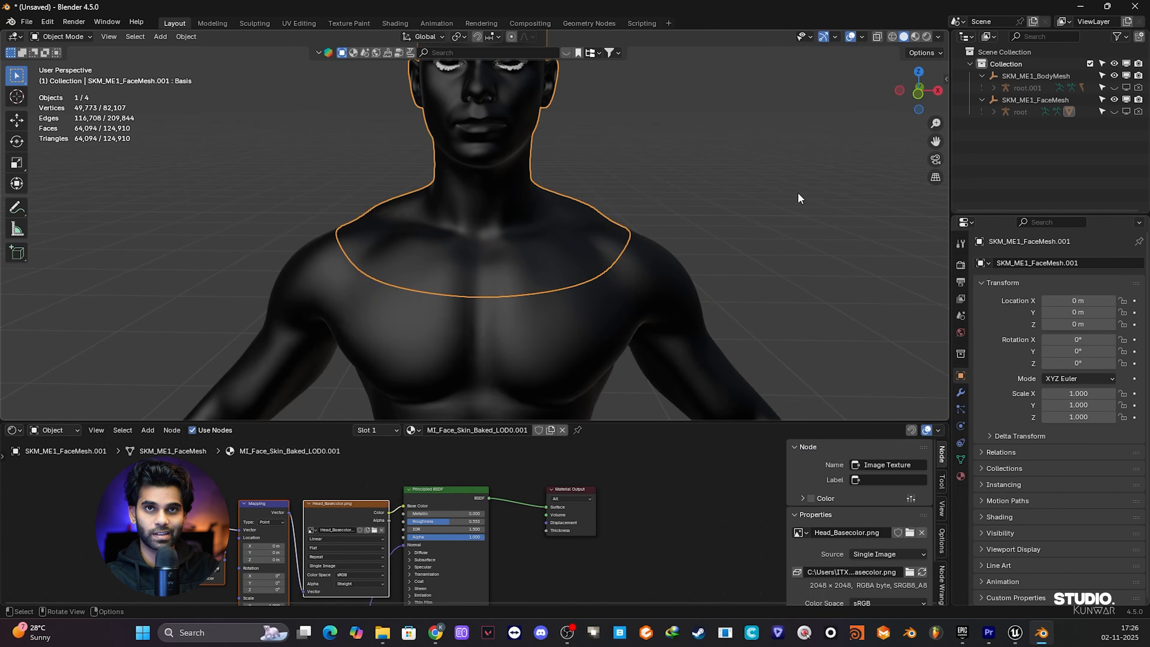
Show the model in Material Preview and separate the entire face mesh by loose parts.
click(914, 36)
scroll(584, 258, down, 6)
click(584, 258)
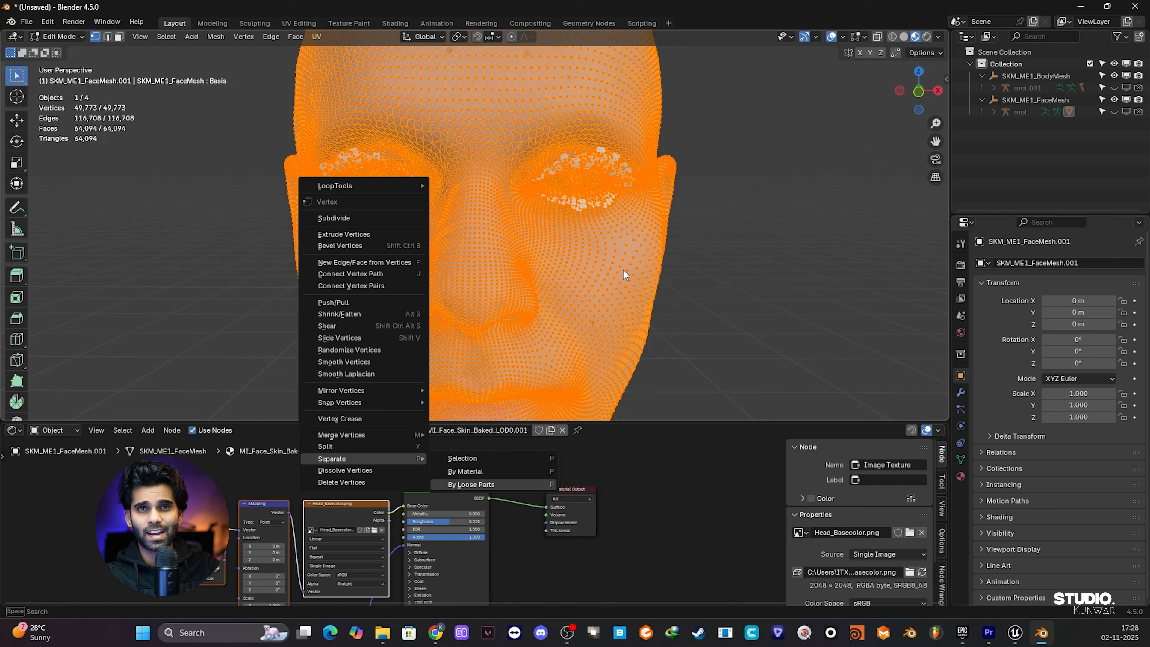
Select the separated face skin pieces in groups and move each group 100 m along the X axis.
drag(659, 241, 534, 312)
key(g)
key(x)
key(1)
key(0)
key(0)
key(Return)
drag(408, 317, 303, 273)
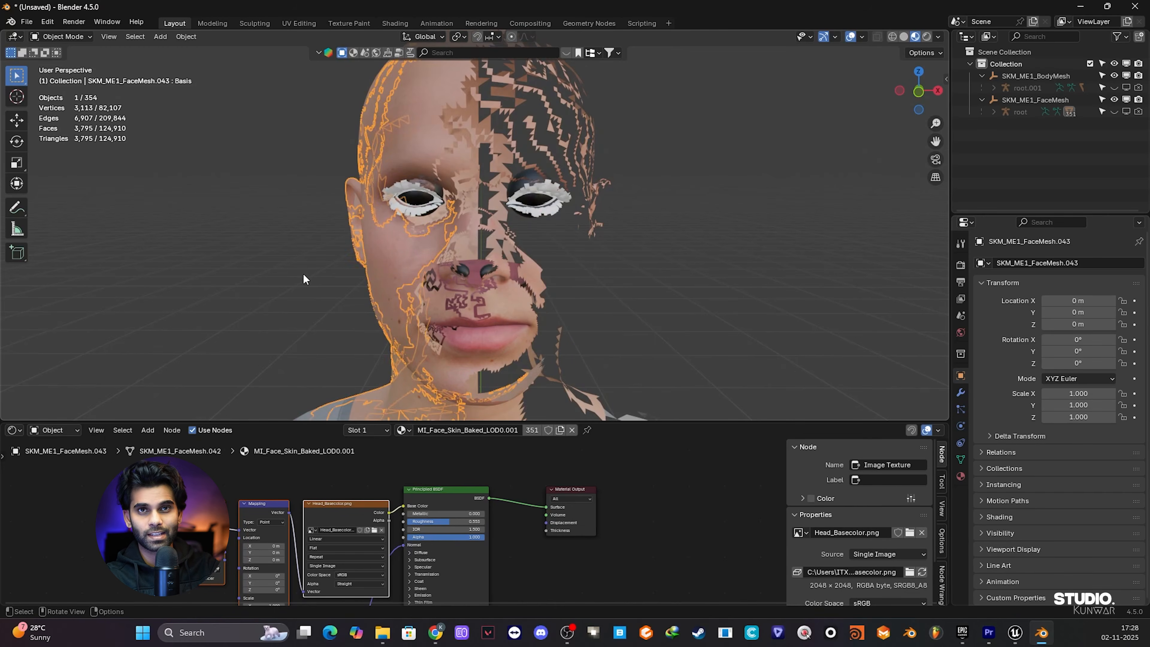
key(g)
key(x)
key(1)
key(0)
key(0)
key(Return)
Move the remaining face skin pieces 100 m along X and delete the separated eyelash pieces around the eyes.
drag(478, 310, 557, 329)
key(g)
key(x)
key(1)
key(0)
key(0)
key(Return)
drag(520, 113, 646, 172)
key(g)
key(x)
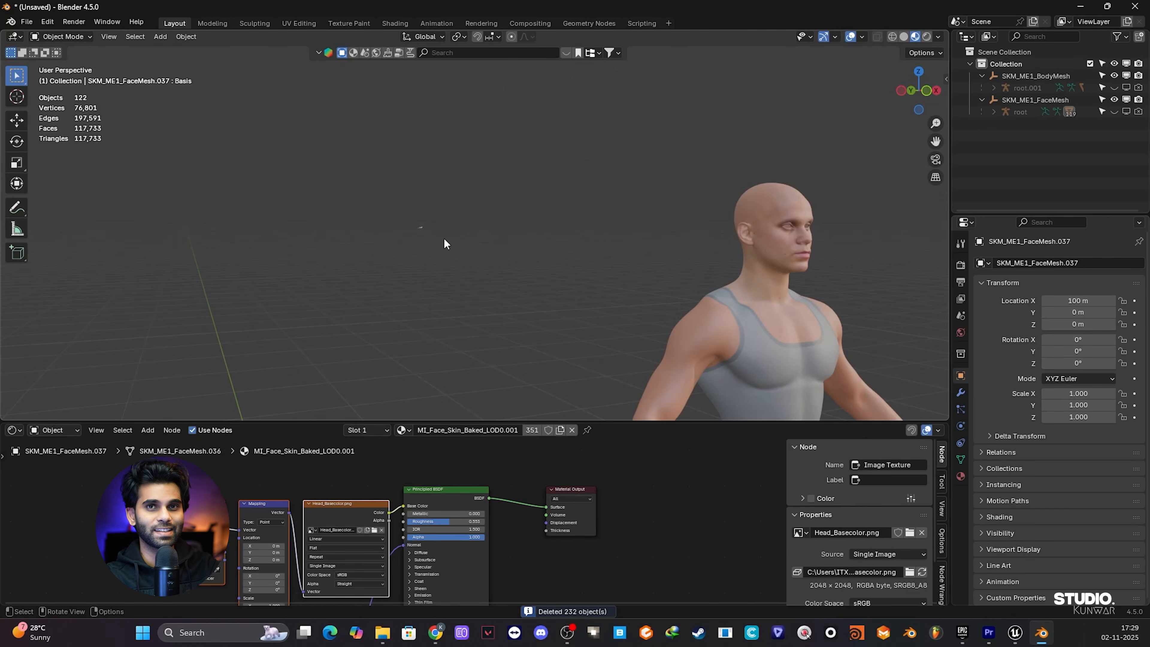
Select the three leftover eye fragments and move them 100 m along X to the corner of the eye.
key(g)
key(x)
key(1)
key(0)
key(0)
key(Return)
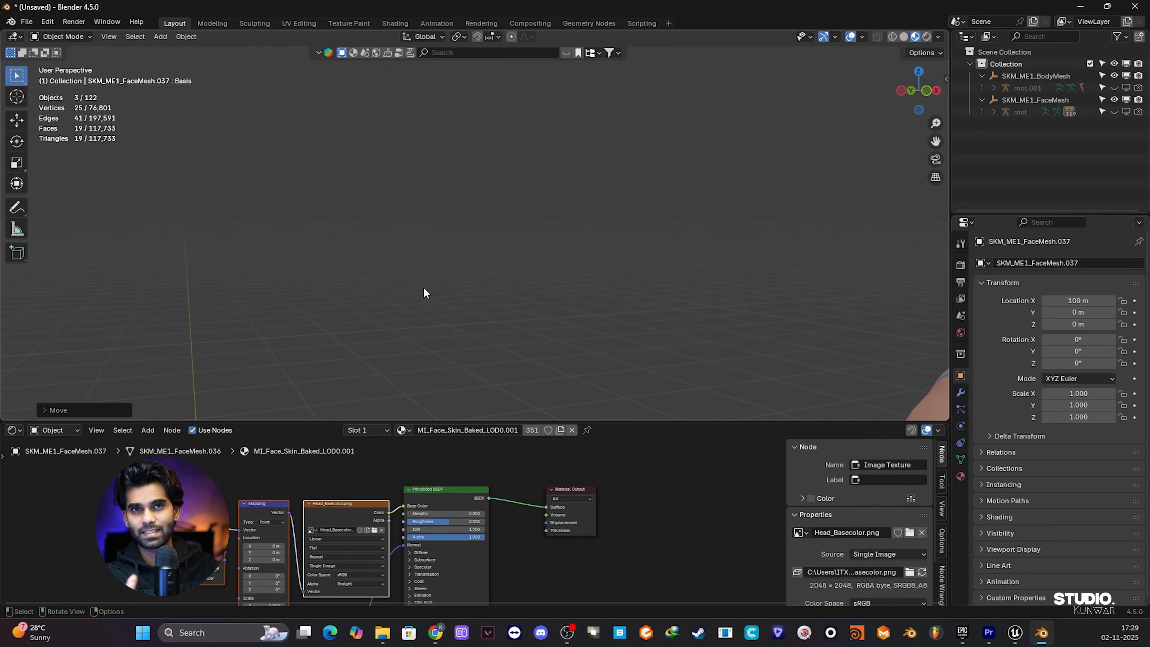
middle_drag(423, 287, 763, 251)
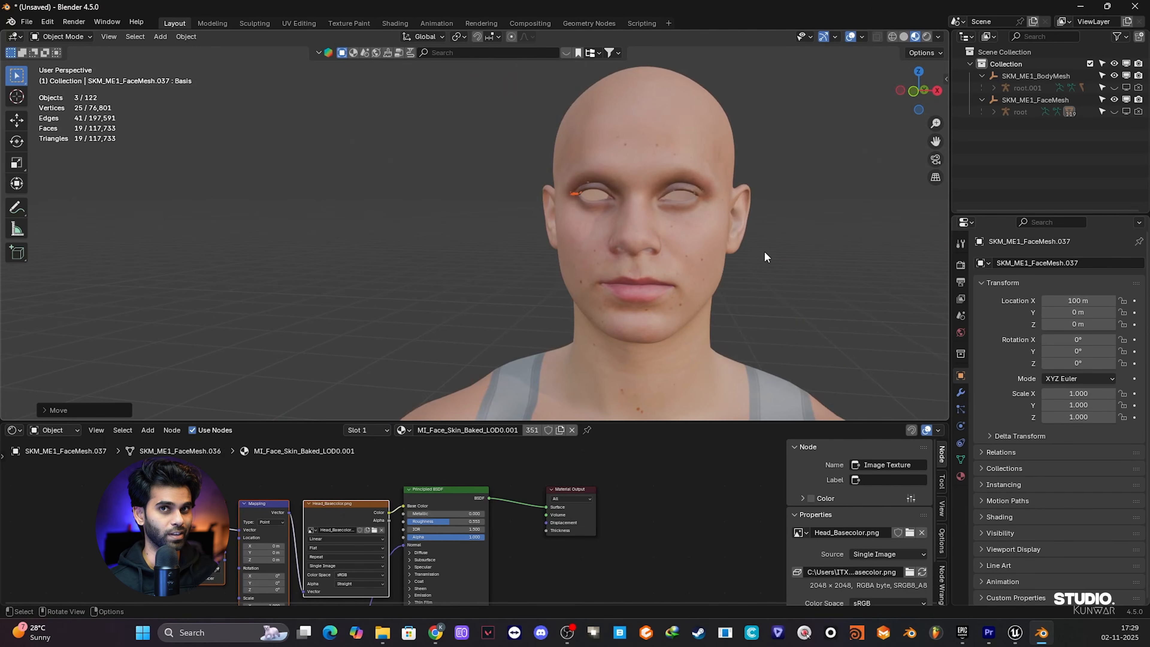
Try to join the selected loose head and upper chest pieces into one object.
scroll(764, 251, down, 3)
drag(643, 151, 528, 265)
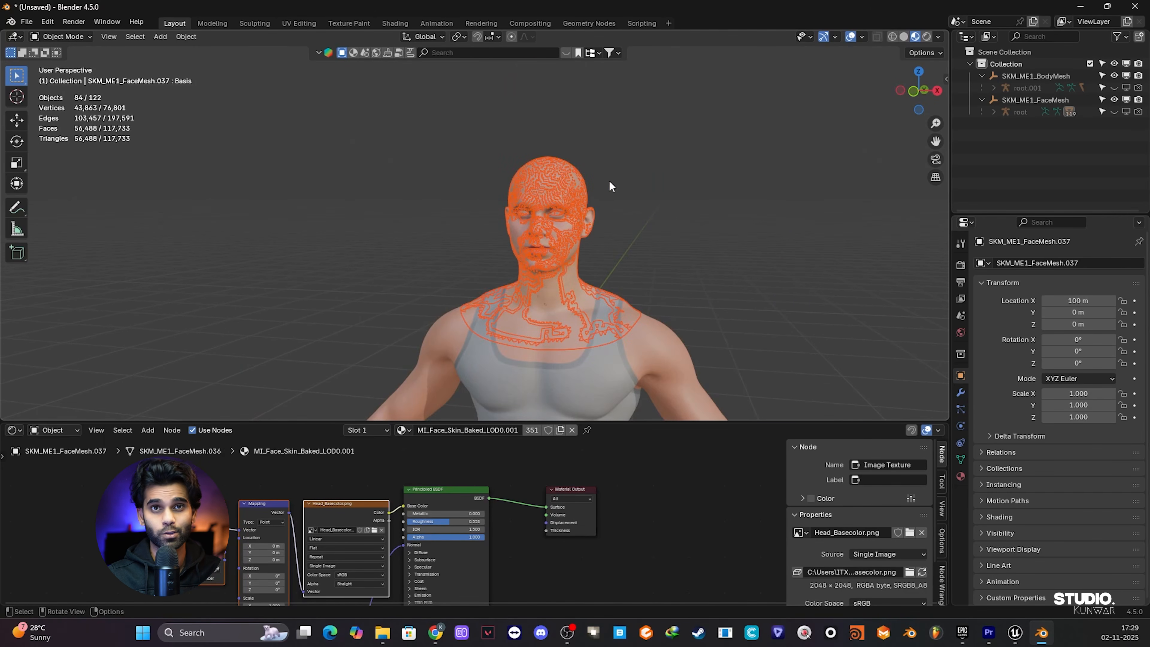
key(ctrl+j)
right_click(564, 236)
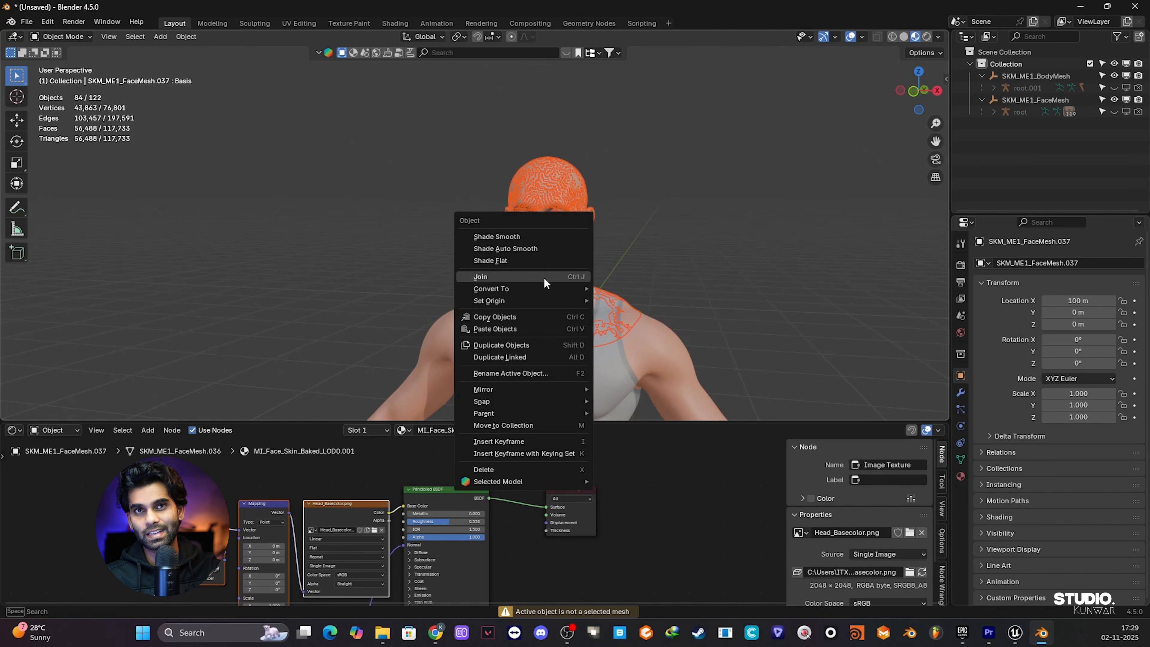
click(544, 276)
scroll(667, 277, down, 4)
click(726, 316)
key(a)
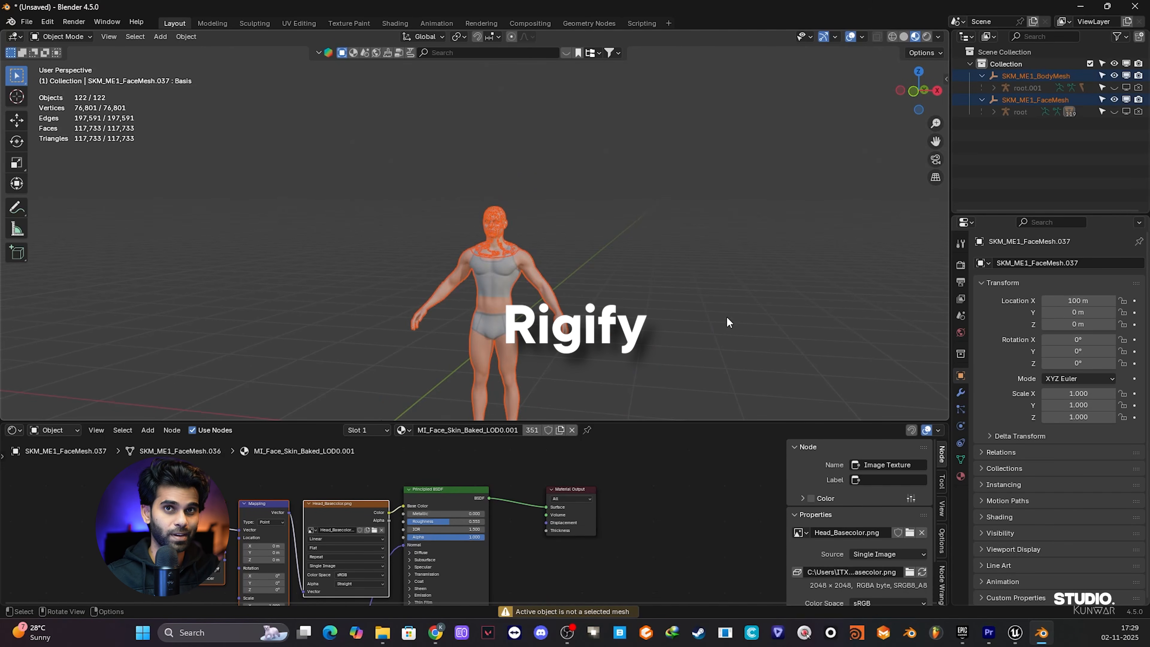
key(g)
key(x)
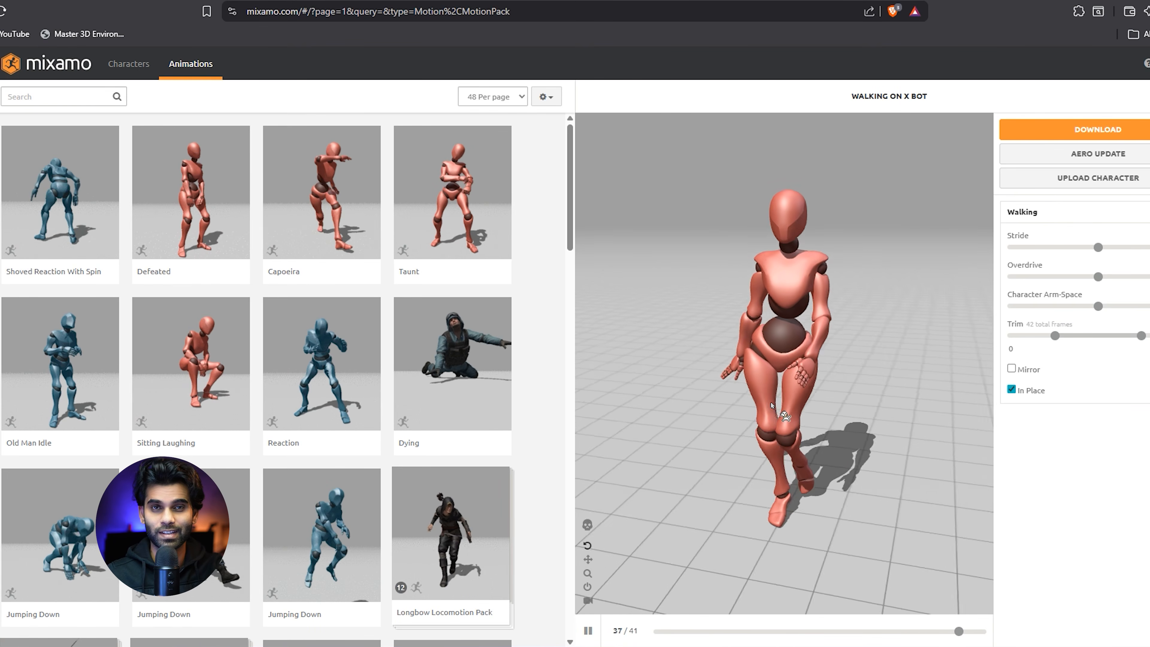
drag(726, 393, 911, 419)
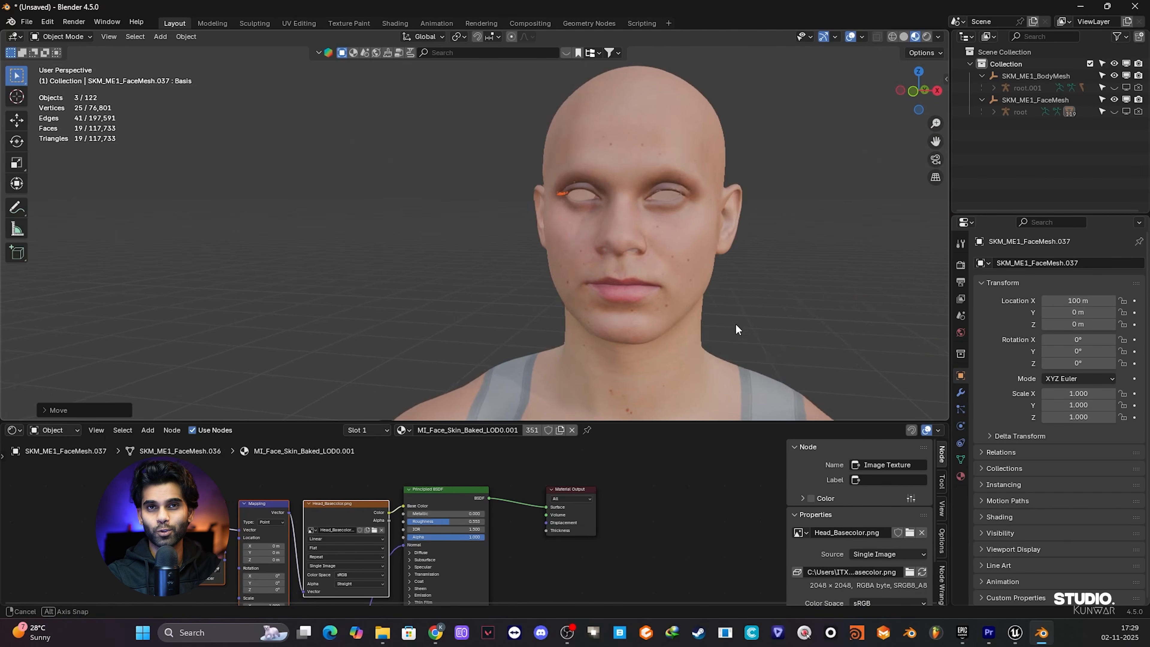
Select the loose face pieces again and retry joining them into a single mesh.
scroll(735, 330, down, 4)
drag(596, 232, 648, 228)
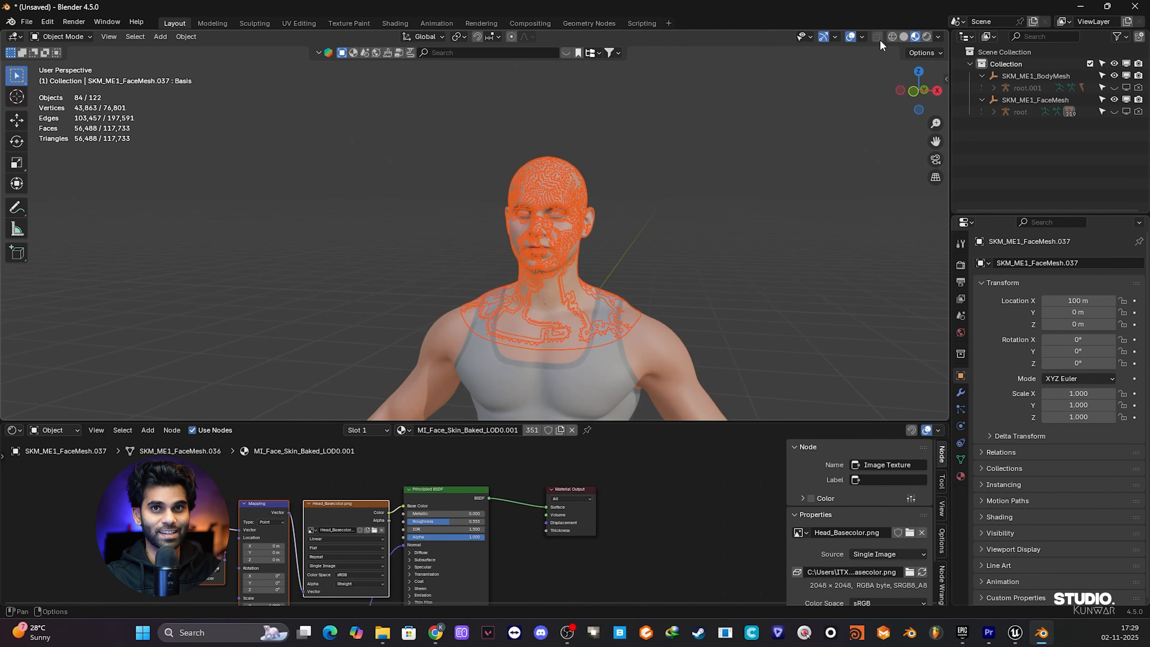
key(ctrl+j)
right_click(565, 236)
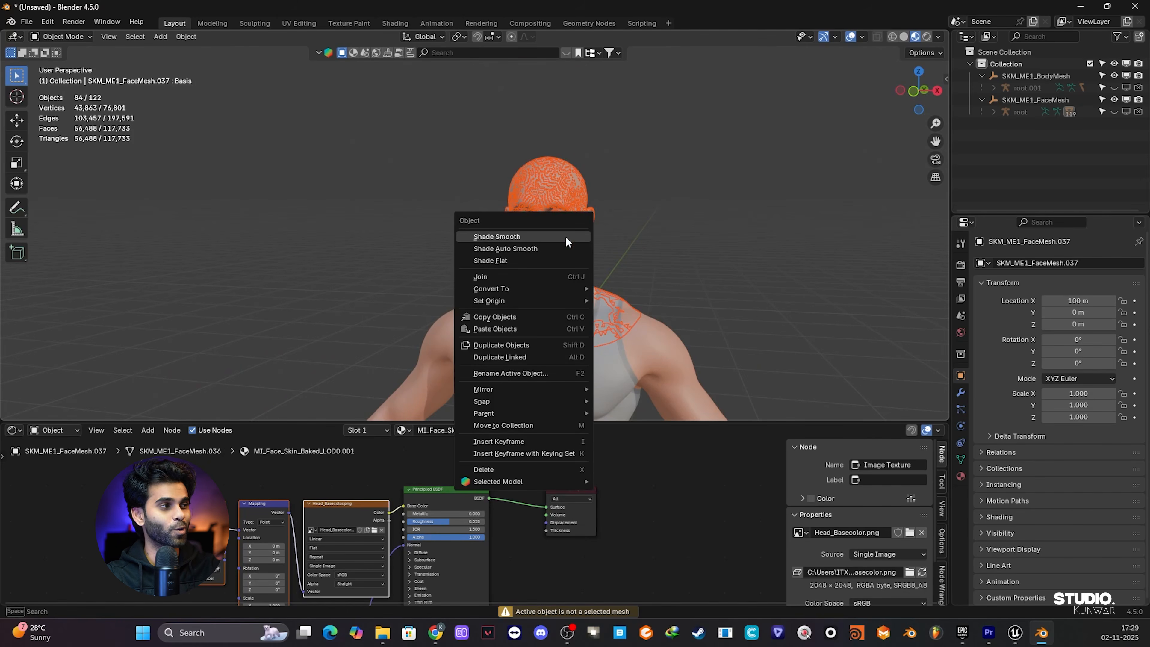
click(545, 274)
scroll(665, 272, up, 3)
scroll(723, 318, down, 5)
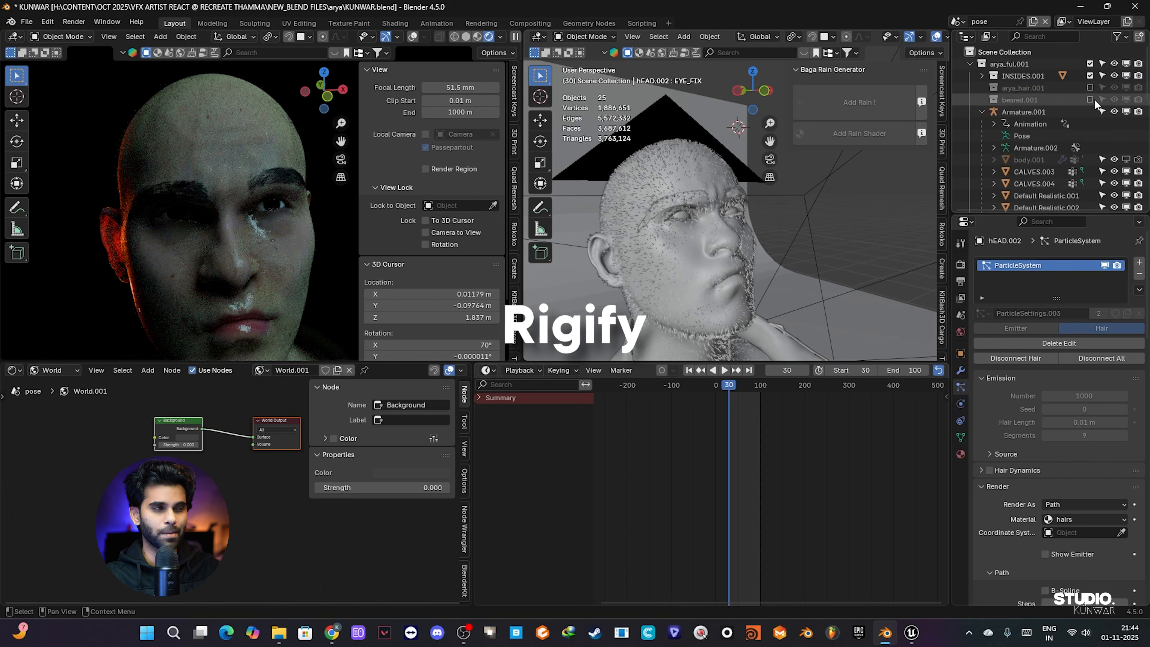
In the KUNWAR.blend character scene, show the eyebrow objects and select the left eyebrow mesh.
scroll(1097, 111, down, 5)
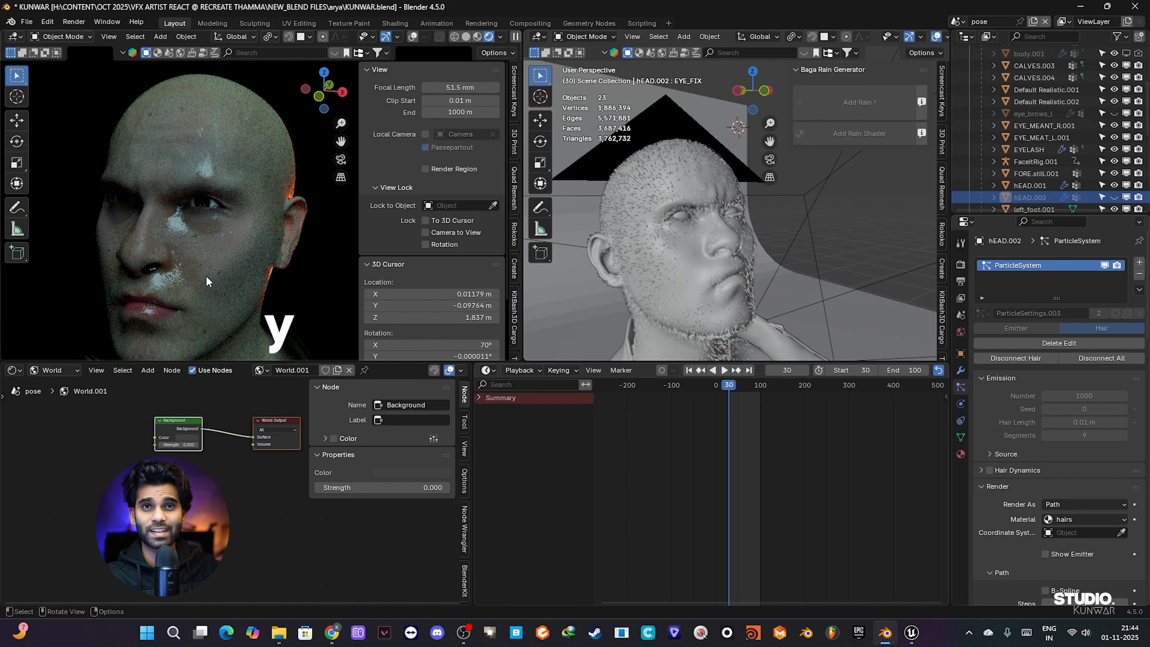
scroll(205, 277, down, 3)
middle_drag(205, 277, 226, 266)
click(693, 214)
click(702, 209)
Enable the arya_hair.001 and beared.001 collections to show the character's hair and beard.
scroll(1040, 153, up, 4)
click(1089, 53)
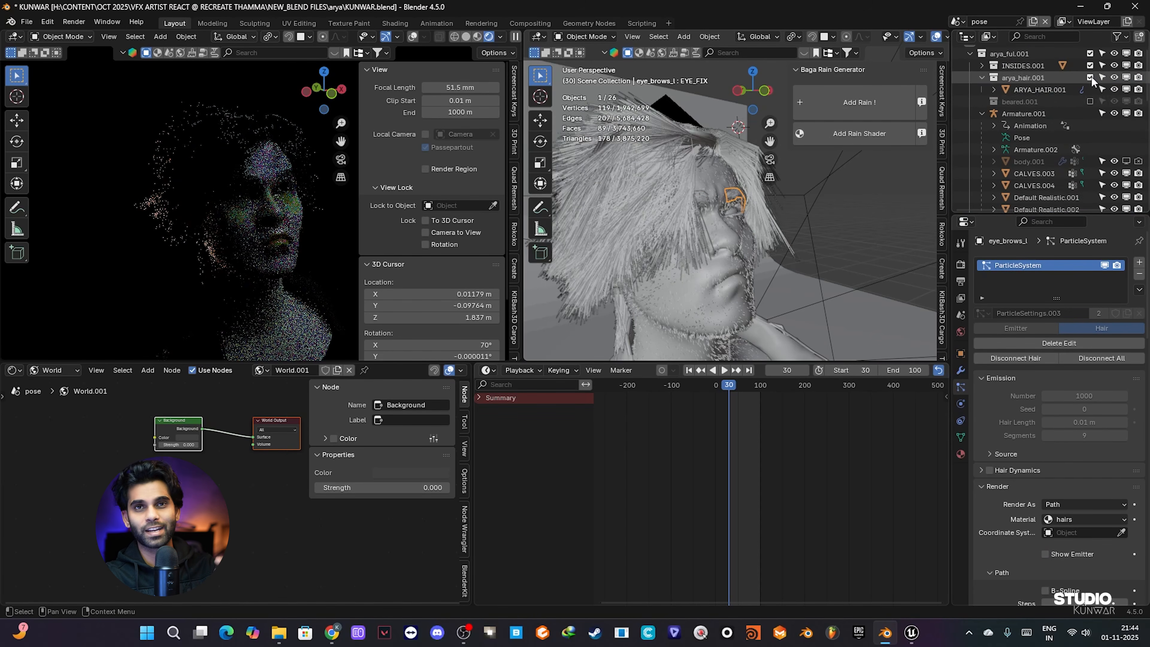
click(1091, 77)
middle_drag(765, 254, 688, 272)
scroll(724, 208, up, 5)
Toggle the Arya hair particle system's viewport display off and on, and pick the eyebrow hair for inspection.
click(1103, 264)
click(1103, 264)
click(666, 205)
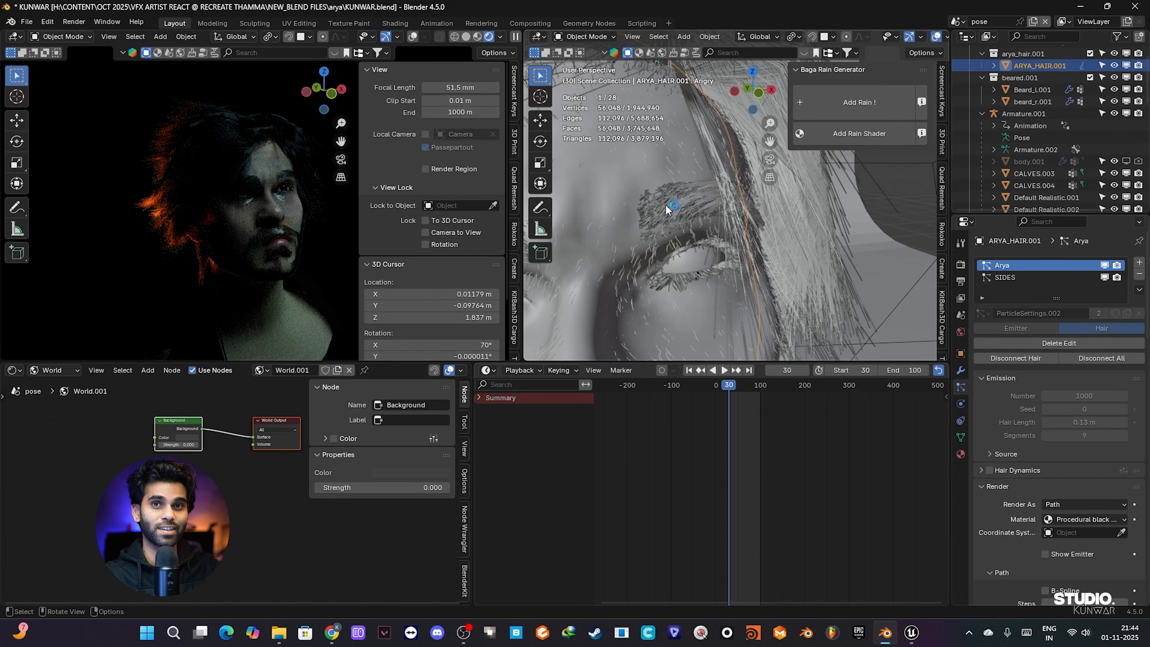